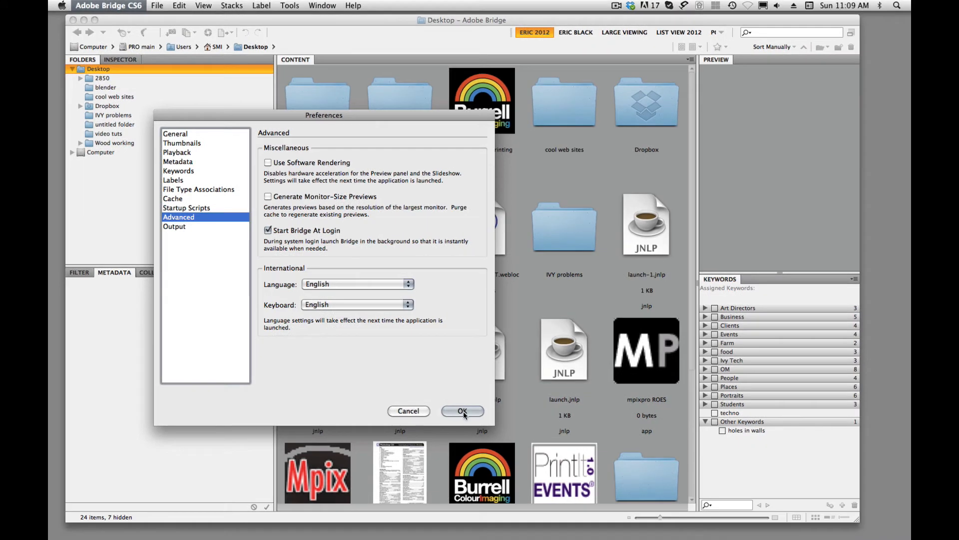
Accept the preferences and open the tool for getting photos from the camera in its advanced dialog.
{"action": "left_click", "coordinate": [462, 412]}
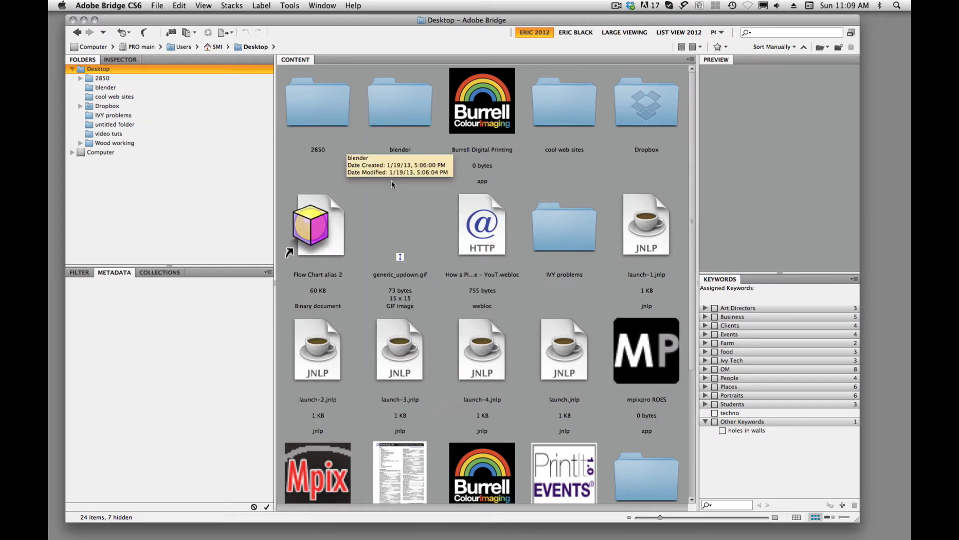
{"action": "mouse_move", "coordinate": [392, 192]}
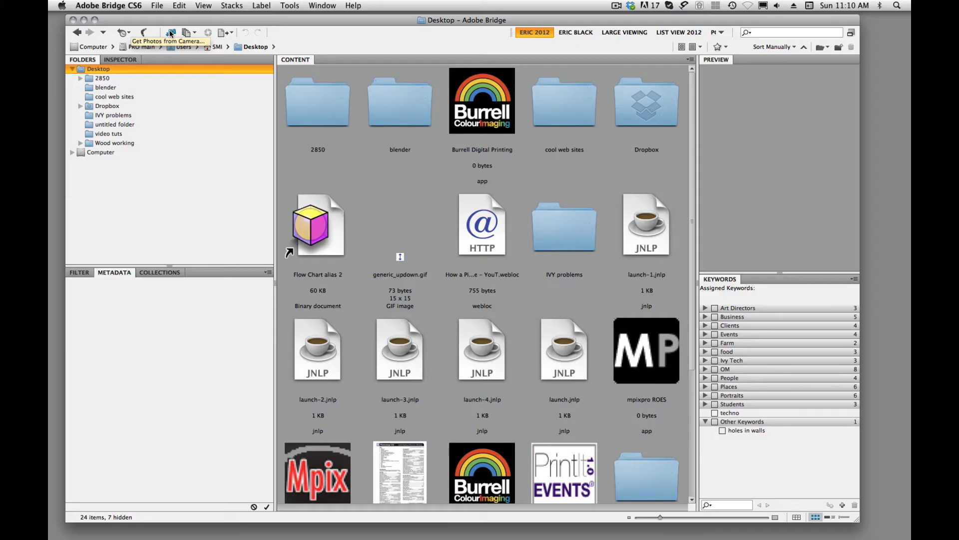
{"action": "left_click", "coordinate": [171, 33]}
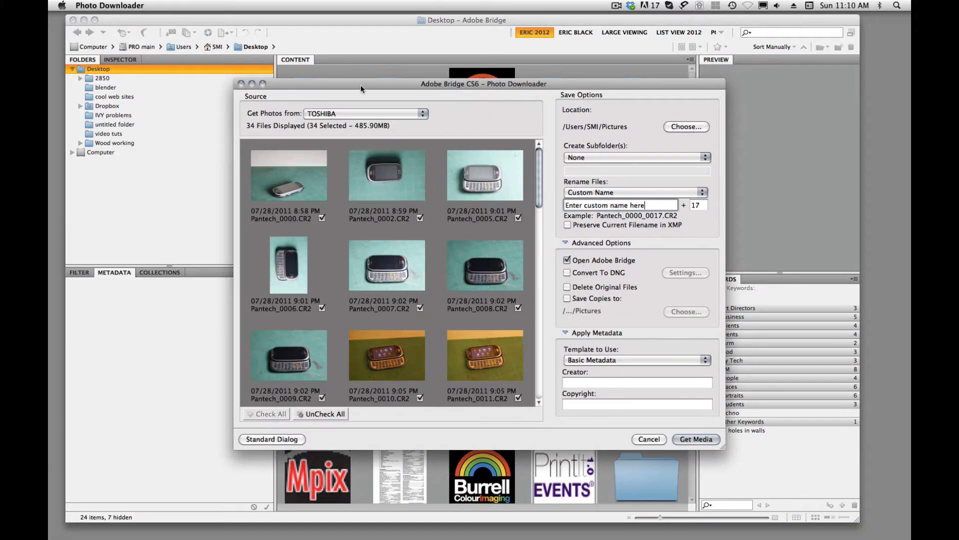
{"action": "left_click_drag", "start_coordinate": [360, 85], "coordinate": [334, 72]}
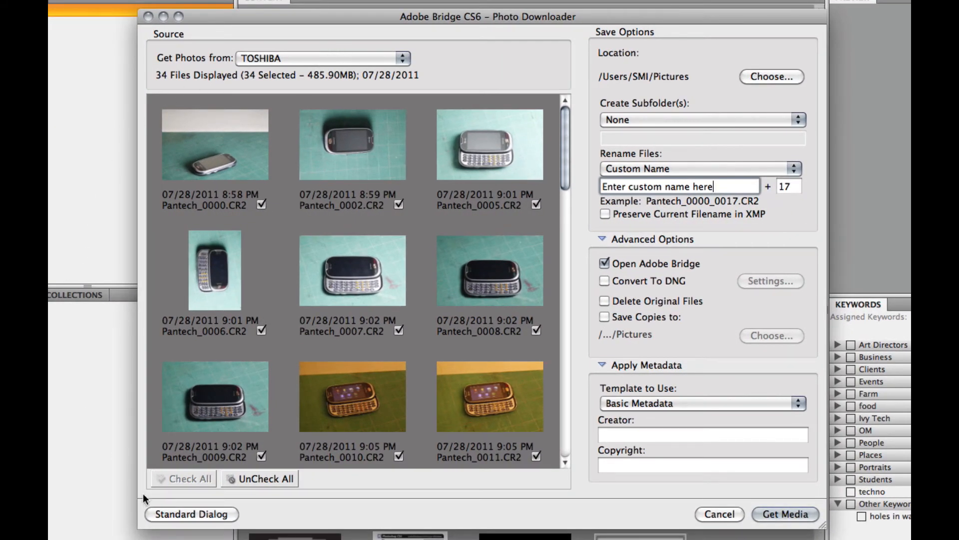
{"action": "left_click", "coordinate": [185, 512]}
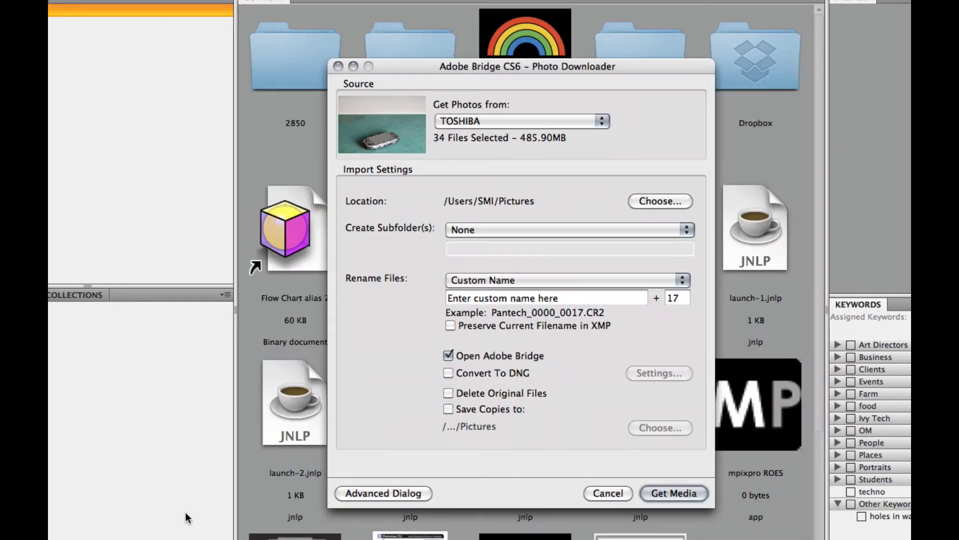
{"action": "left_click", "coordinate": [385, 491]}
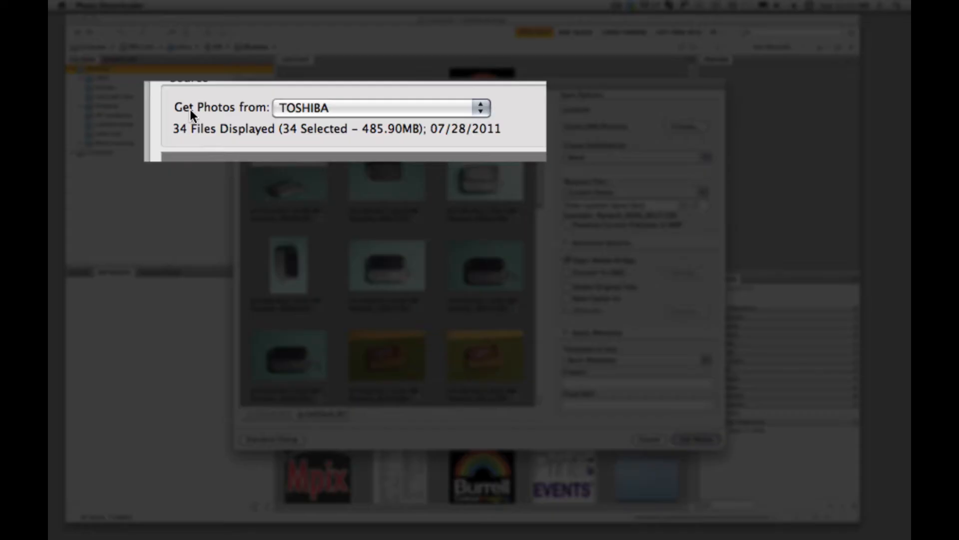
Choose TOSHIBA as the source to get photos from.
{"action": "left_click", "coordinate": [480, 106]}
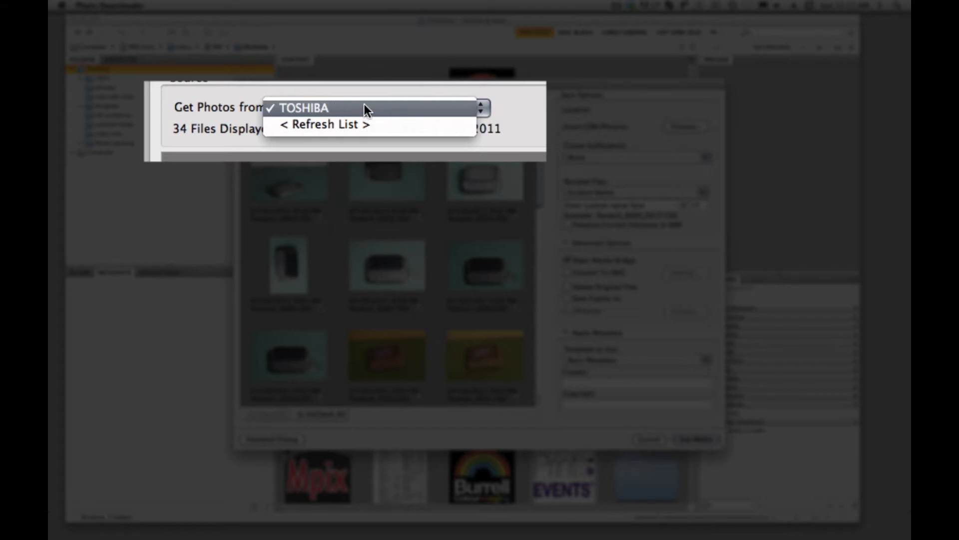
{"action": "left_click", "coordinate": [334, 107]}
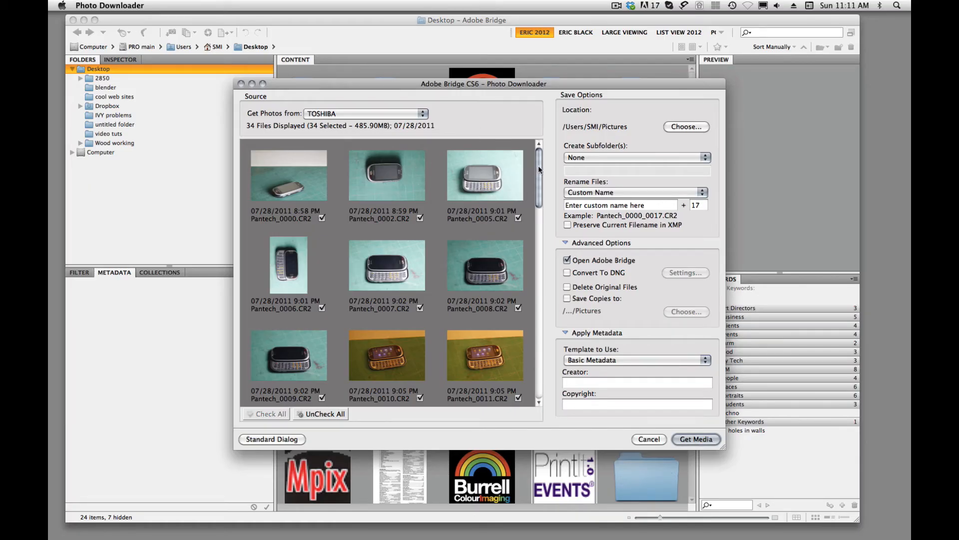
{"action": "left_click_drag", "start_coordinate": [538, 173], "coordinate": [552, 158]}
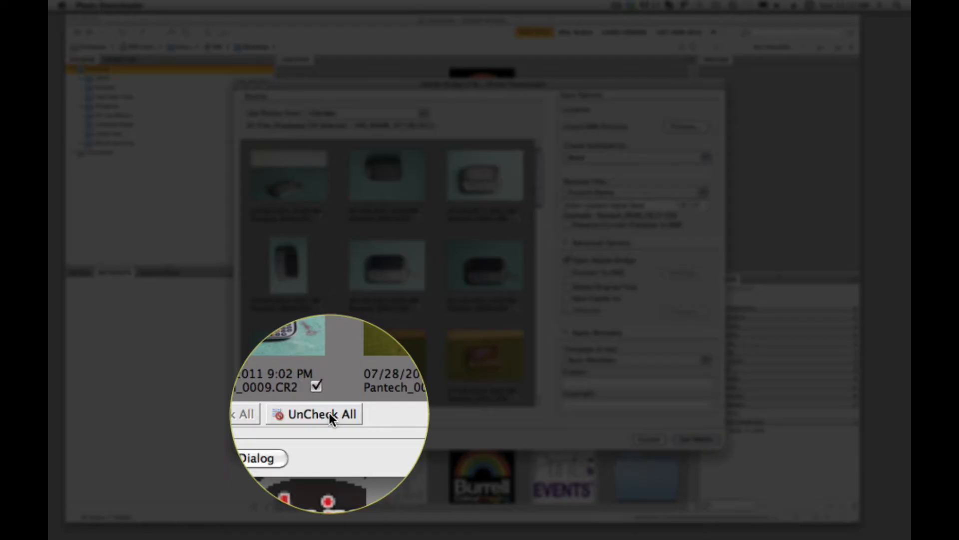
Uncheck all photos, and check only Pantech_0000, Pantech_0006 and Pantech_0008 individually.
{"action": "left_click", "coordinate": [329, 413]}
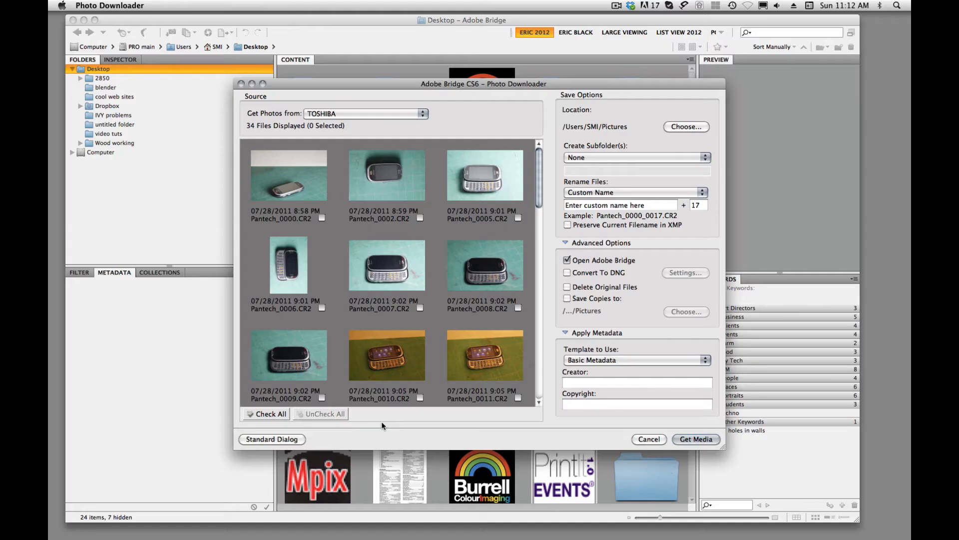
{"action": "left_click", "coordinate": [322, 218]}
{"action": "left_click", "coordinate": [321, 302]}
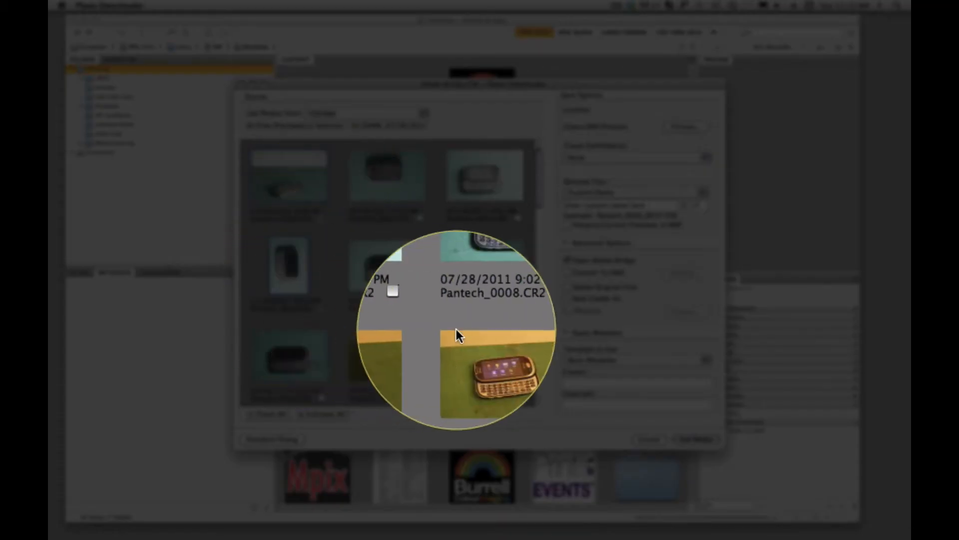
{"action": "left_click", "coordinate": [518, 308]}
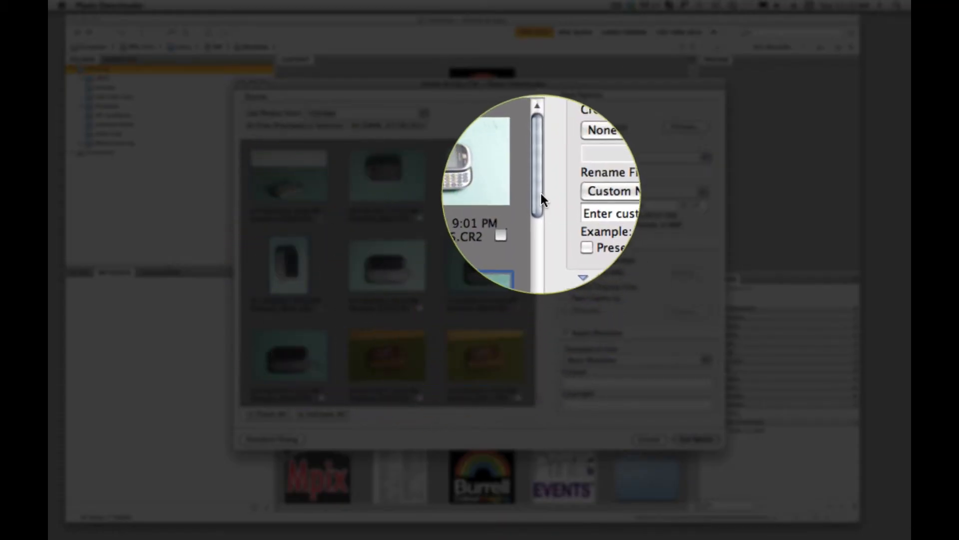
Add Pantech_0017, Pantech_0020, Pantech_0023, Pantech_0037 and Pantech_0041 to the photos checked for import.
{"action": "scroll", "coordinate": [541, 230], "scroll_direction": "down", "scroll_amount": 5}
{"action": "scroll", "coordinate": [543, 262], "scroll_direction": "down", "scroll_amount": 10}
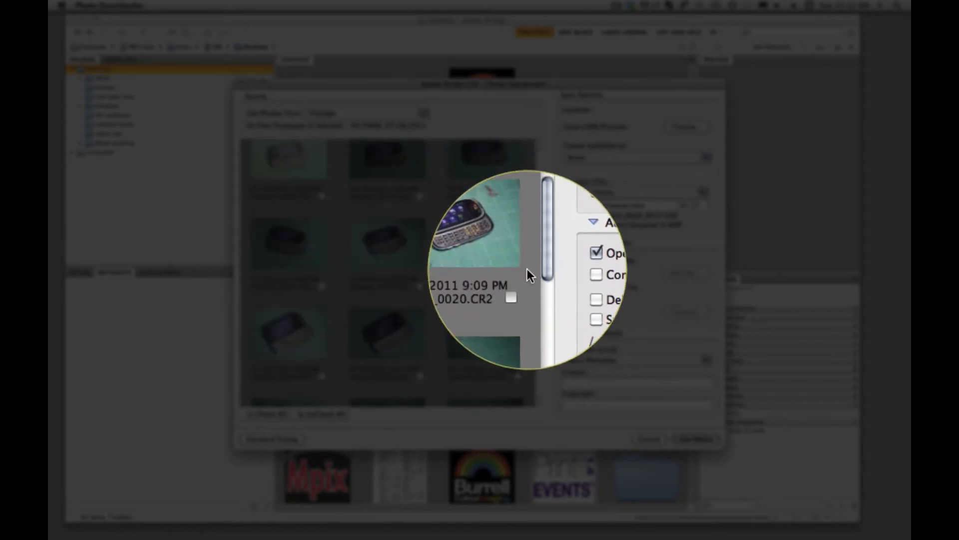
{"action": "left_click", "coordinate": [518, 287]}
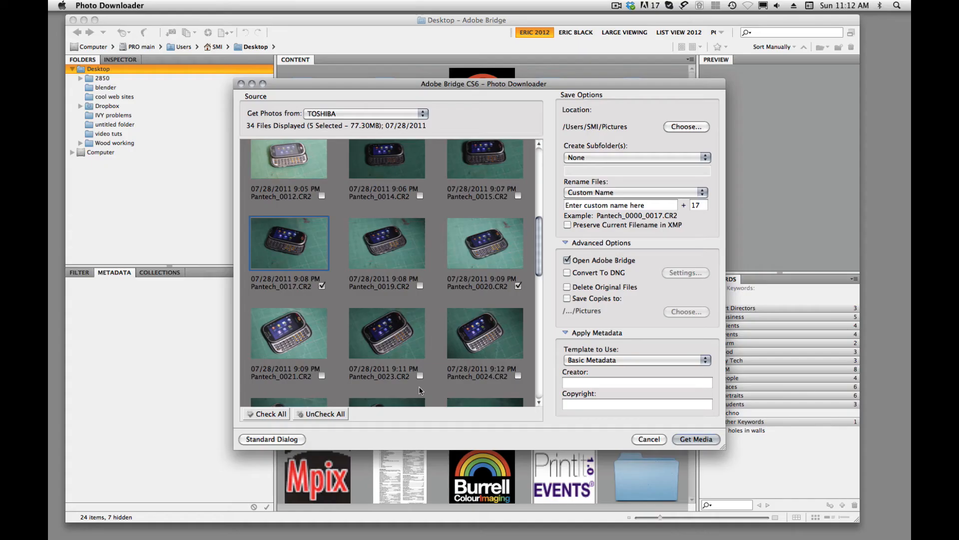
{"action": "left_click", "coordinate": [420, 375]}
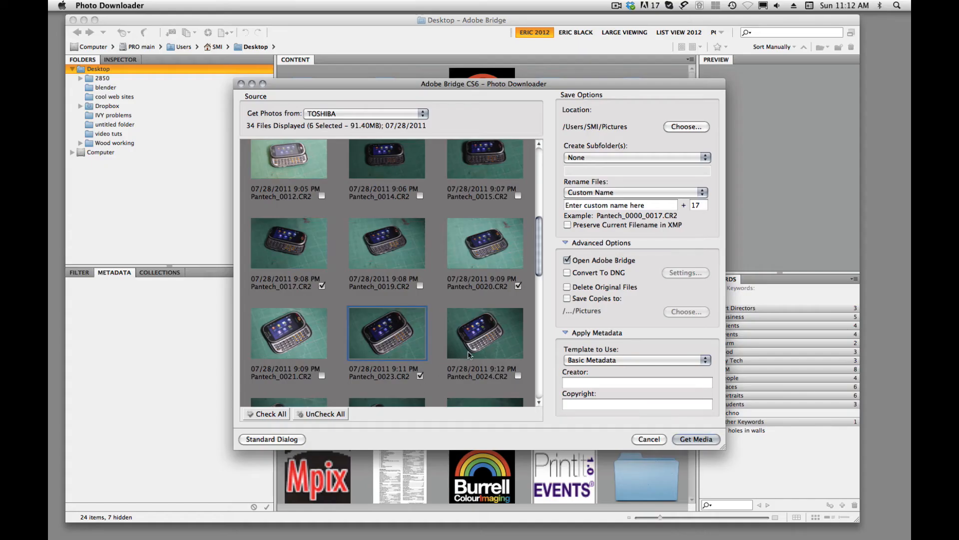
{"action": "scroll", "coordinate": [539, 270], "scroll_direction": "down", "scroll_amount": 1}
{"action": "scroll", "coordinate": [538, 270], "scroll_direction": "down", "scroll_amount": 10}
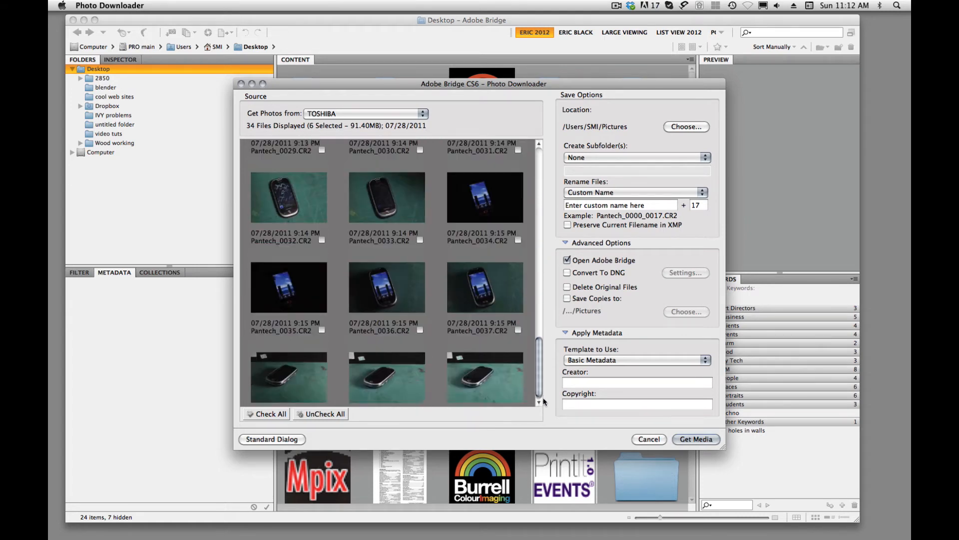
{"action": "left_click", "coordinate": [518, 216]}
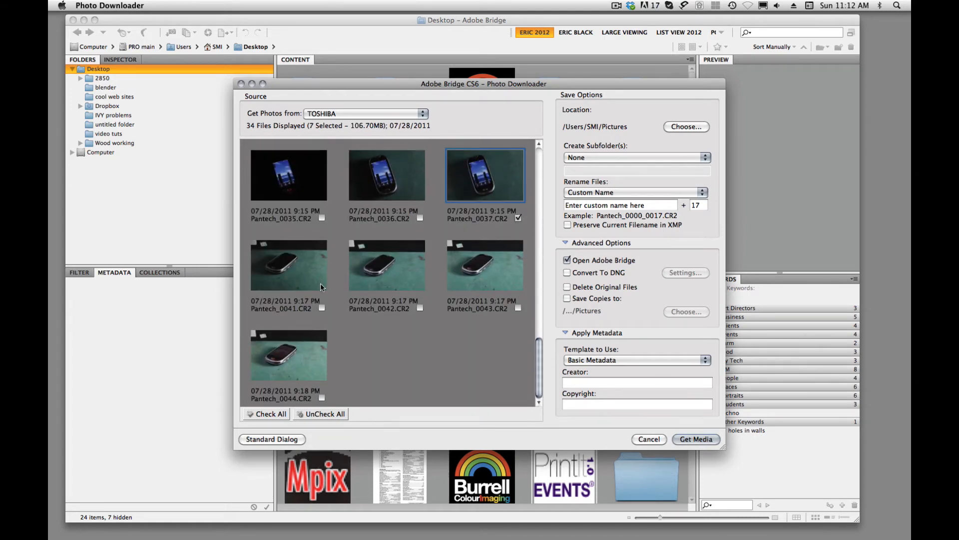
{"action": "left_click", "coordinate": [322, 308]}
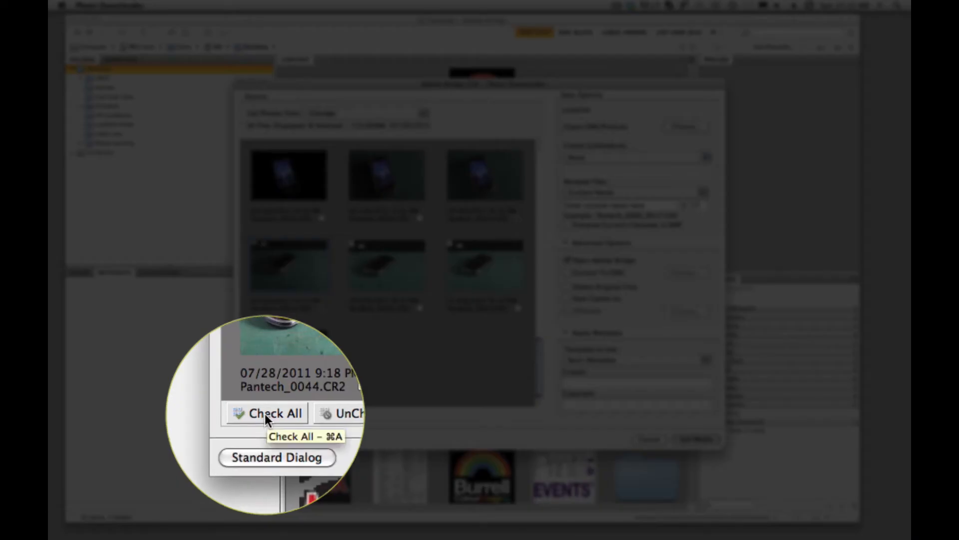
Check all photos on the card at once.
{"action": "left_click", "coordinate": [266, 414]}
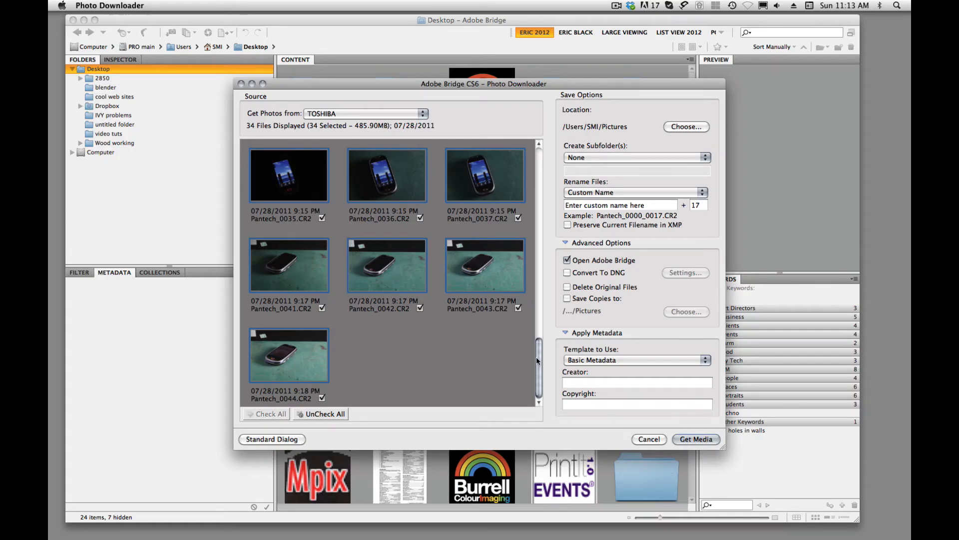
{"action": "left_click_drag", "start_coordinate": [538, 359], "coordinate": [553, 126]}
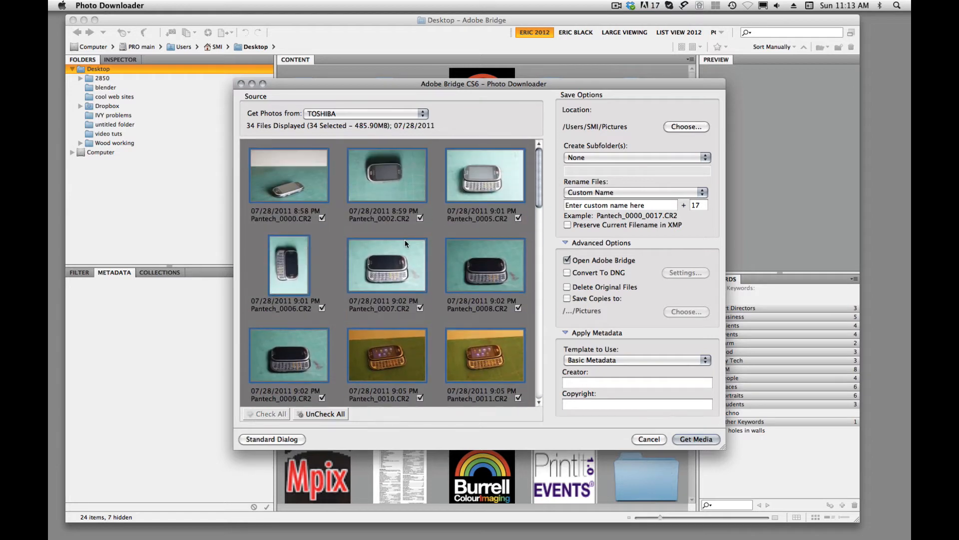
Uncheck all photos, and check the ranges Pantech_0000 through Pantech_0008 and Pantech_0009 through Pantech_0011.
{"action": "left_click", "coordinate": [323, 414]}
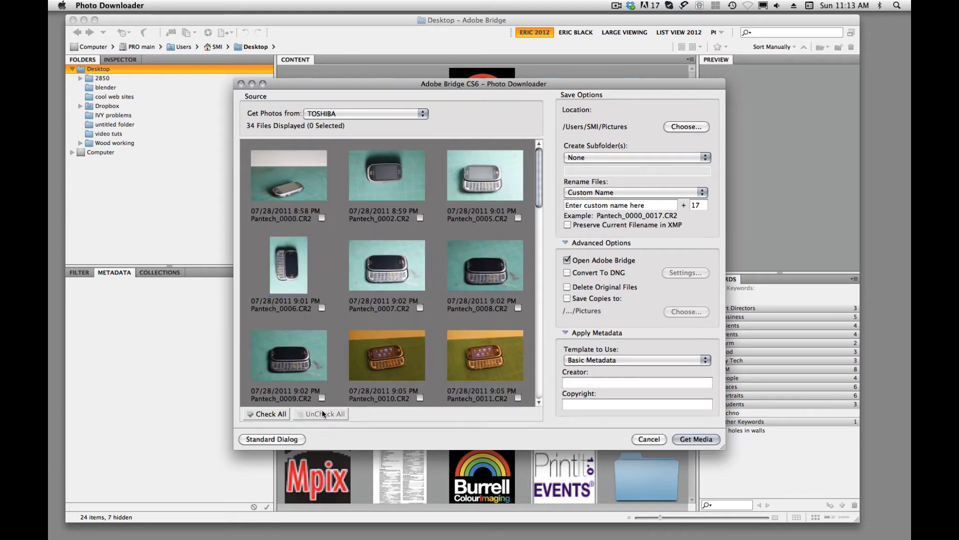
{"action": "left_click", "coordinate": [321, 217]}
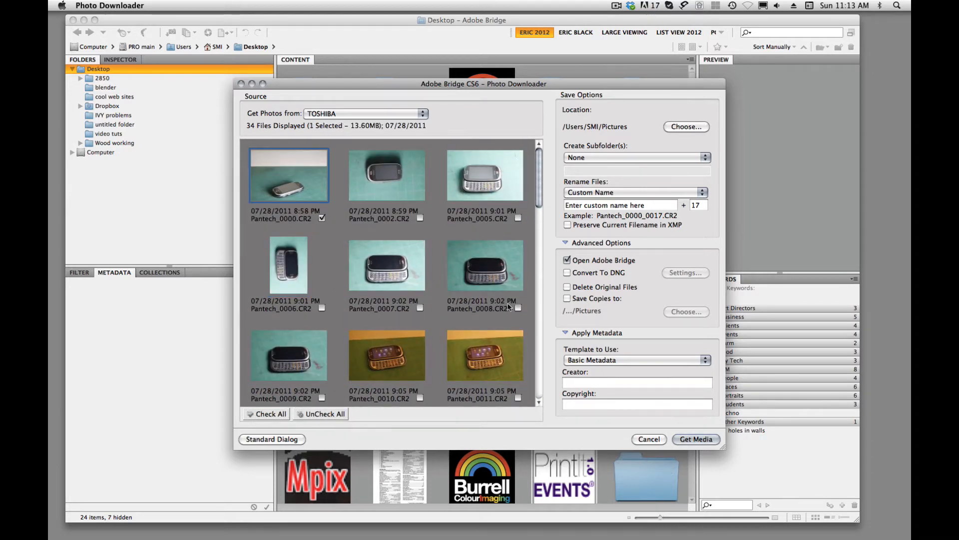
{"action": "left_click", "coordinate": [518, 306], "text": "shift"}
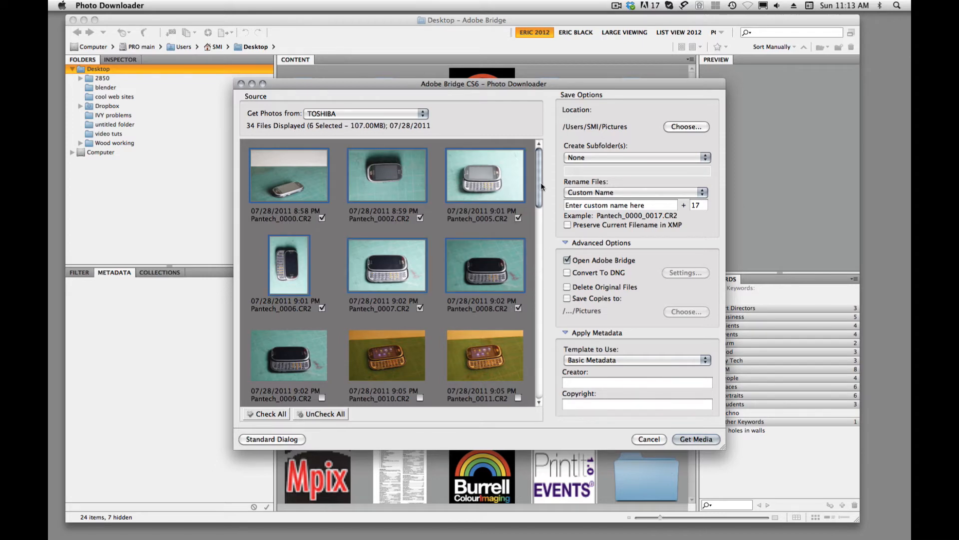
{"action": "scroll", "coordinate": [419, 270], "scroll_direction": "down", "scroll_amount": 5}
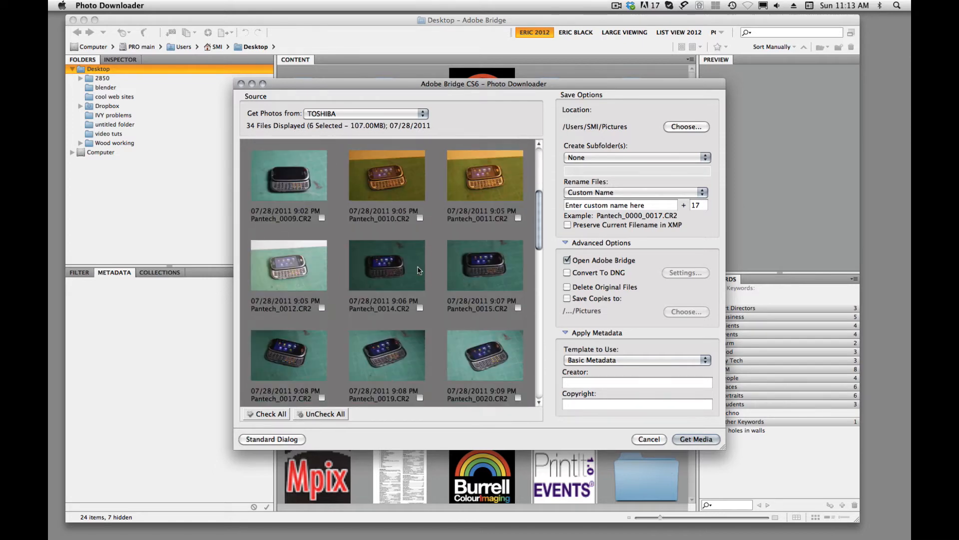
{"action": "left_click", "coordinate": [322, 218]}
{"action": "left_click", "coordinate": [518, 218], "text": "shift"}
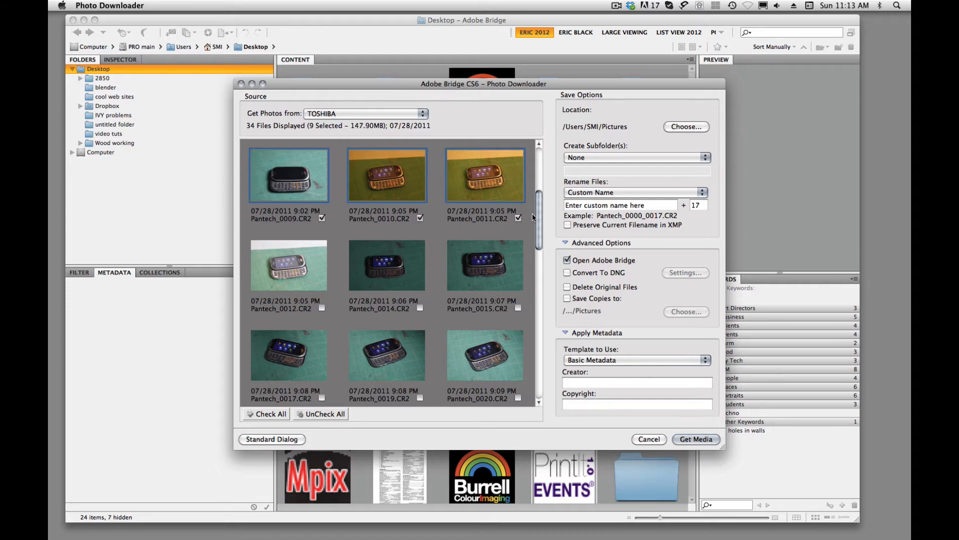
{"action": "left_click_drag", "start_coordinate": [541, 211], "coordinate": [536, 191]}
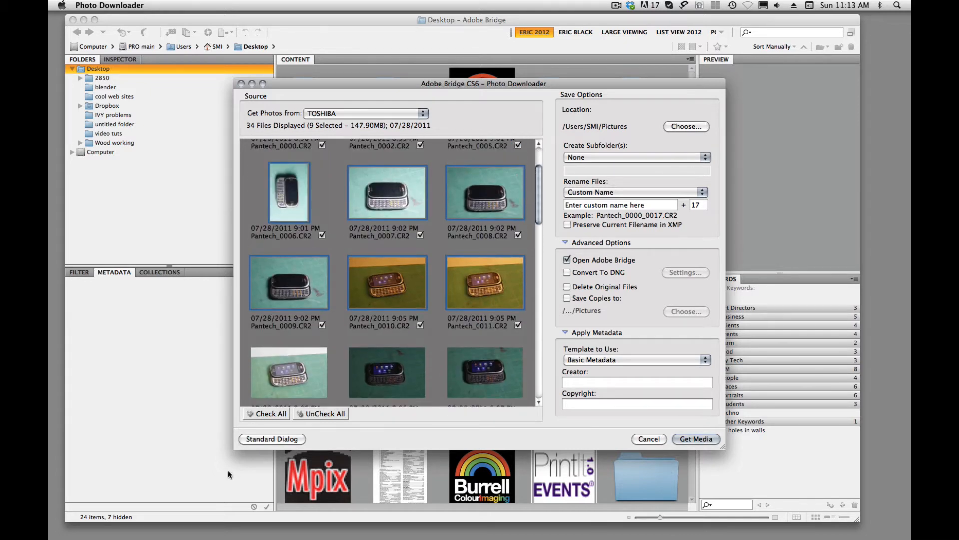
Uncheck all photos, check Pantech_0000, Pantech_0005 and Pantech_0006, and extend the checked range through Pantech_0008.
{"action": "left_click", "coordinate": [308, 413]}
{"action": "scroll", "coordinate": [374, 325], "scroll_direction": "up", "scroll_amount": 3}
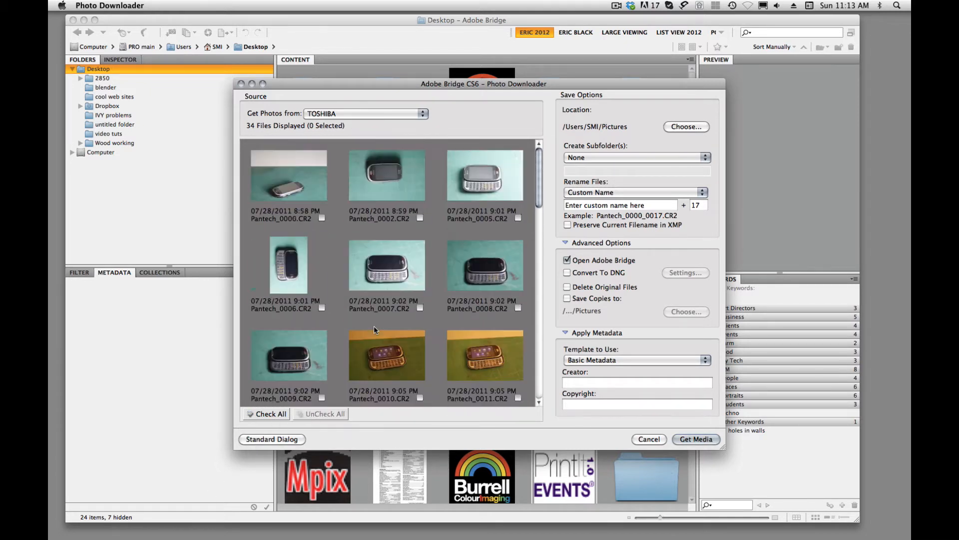
{"action": "left_click", "coordinate": [321, 219]}
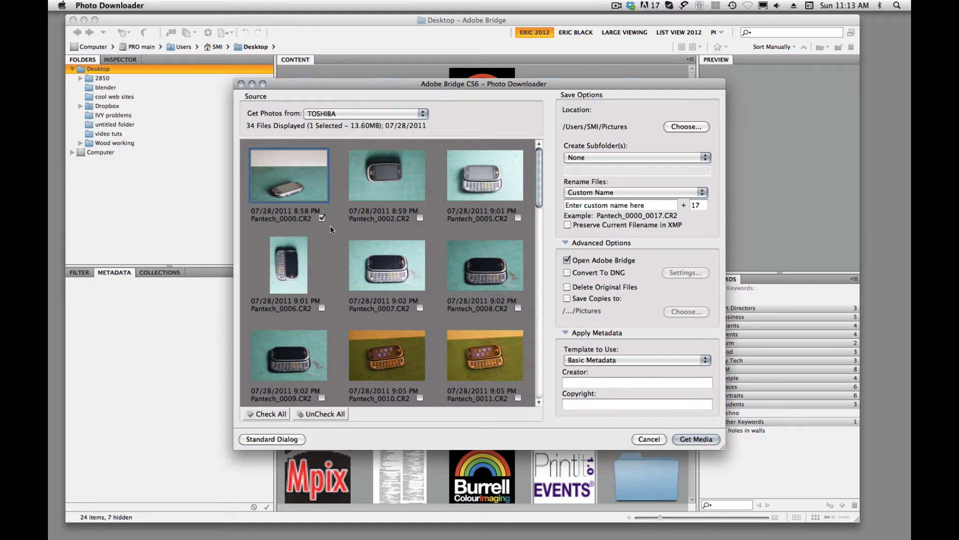
{"action": "left_click", "coordinate": [518, 217]}
{"action": "left_click", "coordinate": [322, 309]}
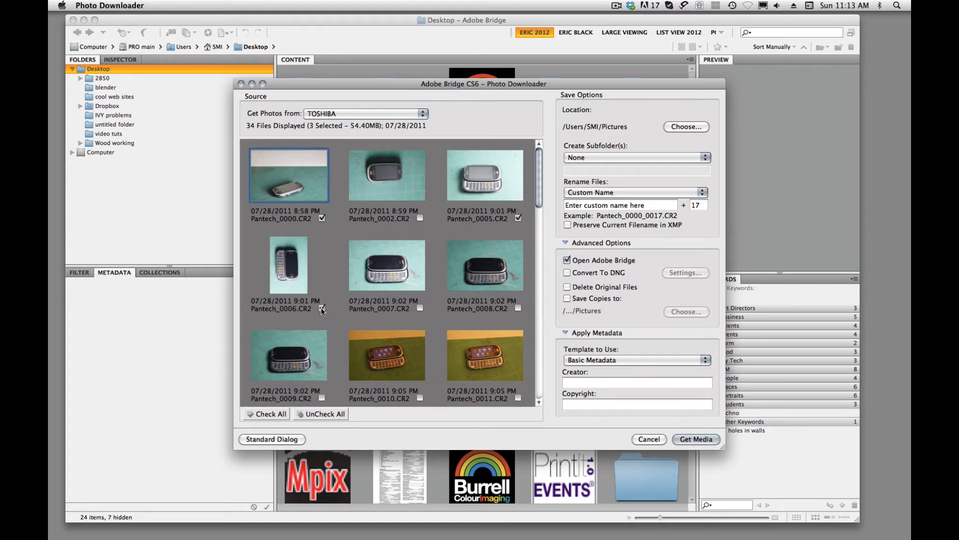
{"action": "left_click", "coordinate": [518, 308], "text": "shift"}
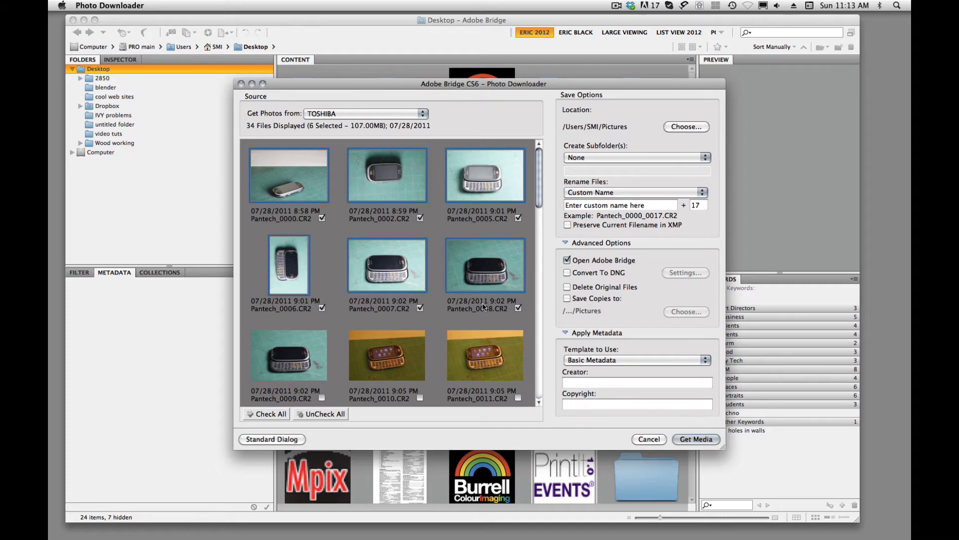
Uncheck all photos, and check the continuous range from Pantech_0000 through Pantech_0011.
{"action": "left_click", "coordinate": [315, 417]}
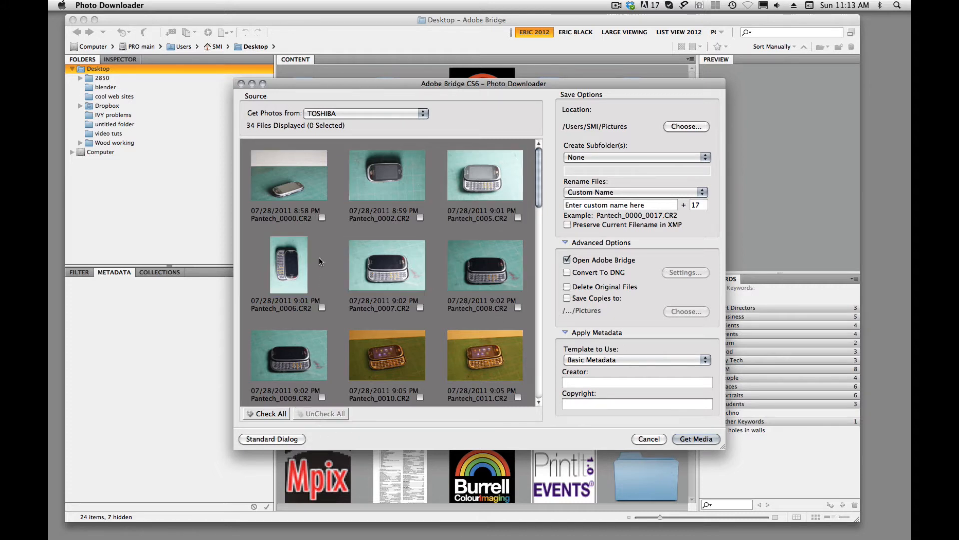
{"action": "left_click", "coordinate": [322, 219]}
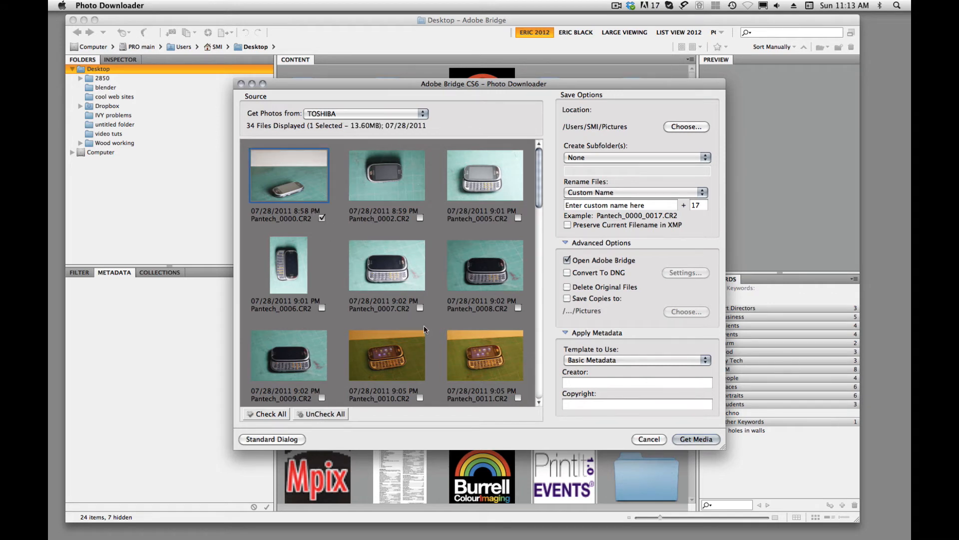
{"action": "left_click", "coordinate": [518, 398], "text": "shift"}
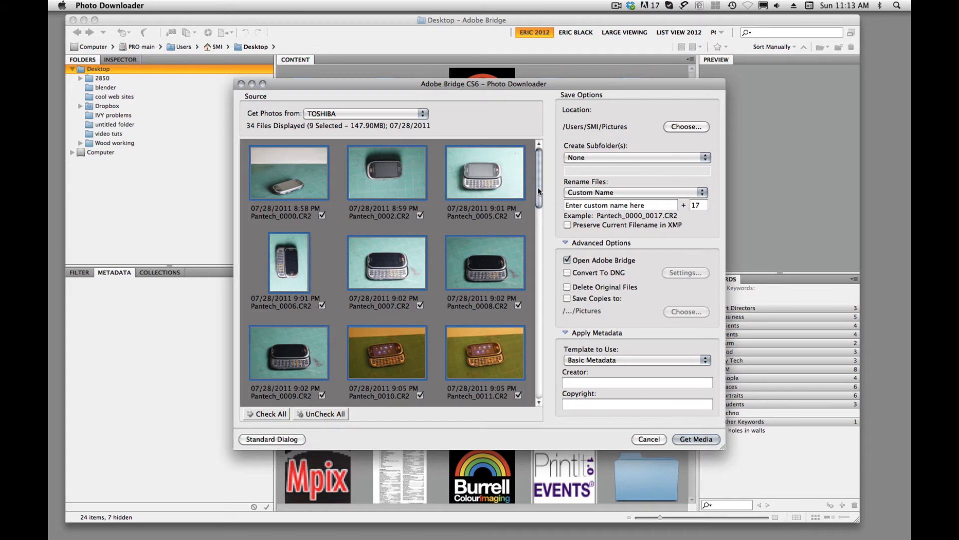
Check all photos from the TOSHIBA source for import.
{"action": "left_click_drag", "start_coordinate": [538, 190], "coordinate": [540, 255]}
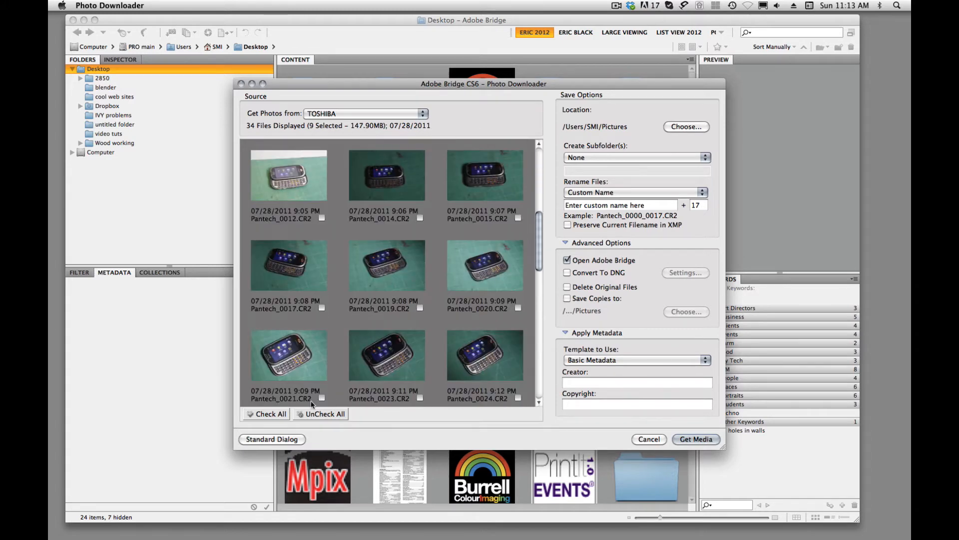
{"action": "left_click", "coordinate": [268, 414]}
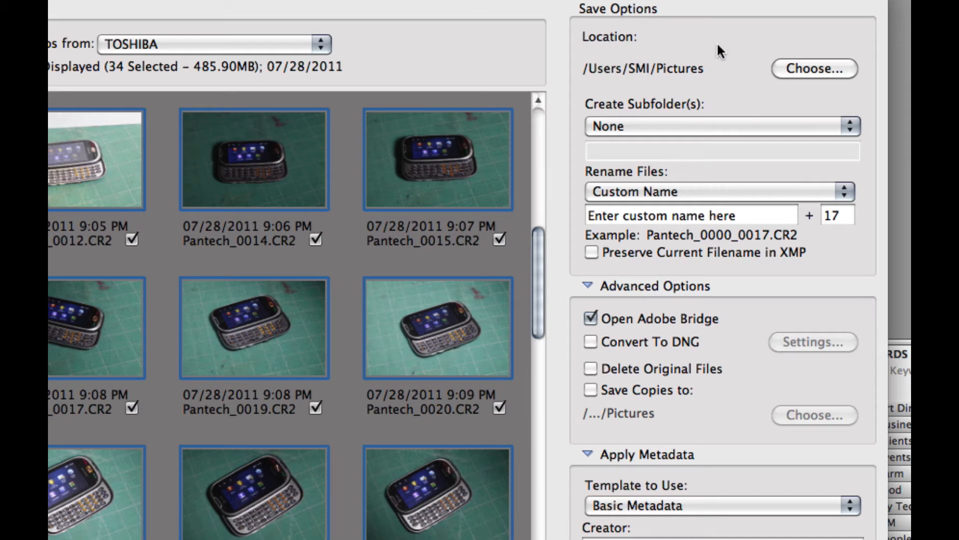
Create a folder named "bridge 1" on the Desktop and set it as the save location for the imported photos.
{"action": "left_click", "coordinate": [810, 65]}
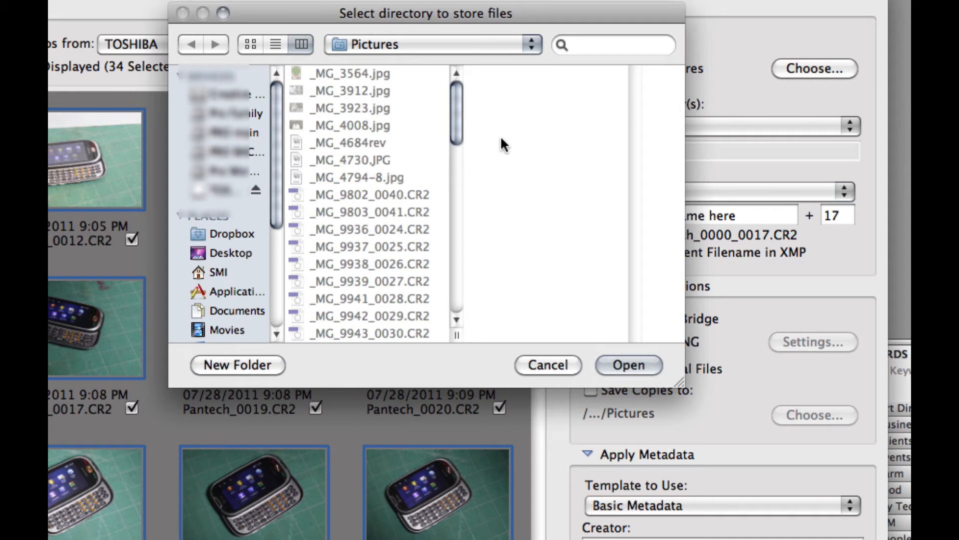
{"action": "left_click", "coordinate": [221, 252]}
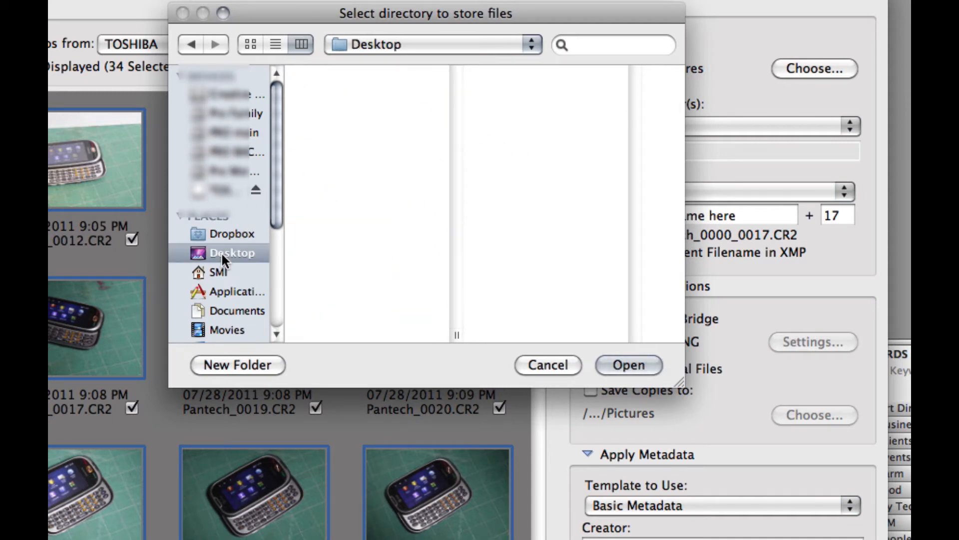
{"action": "left_click", "coordinate": [251, 362]}
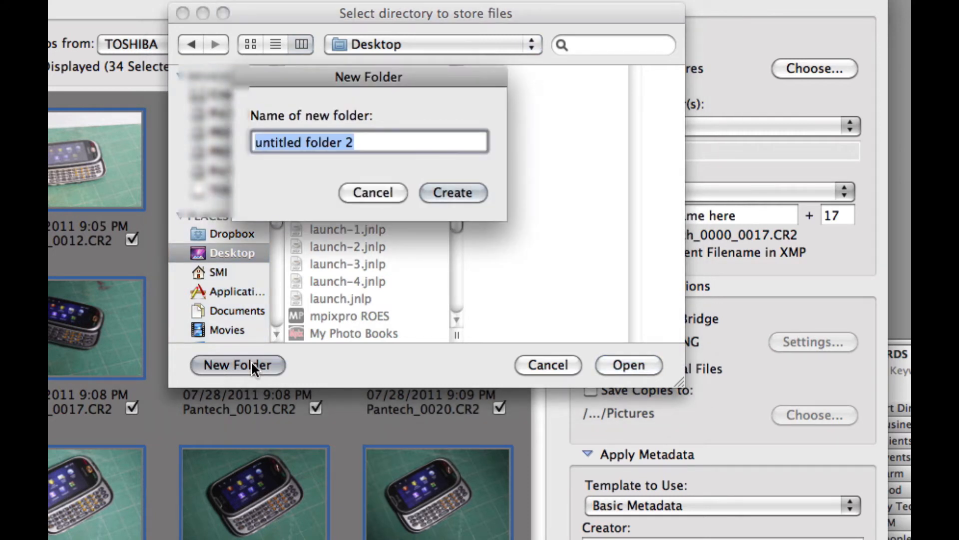
{"action": "type", "text": "br"}
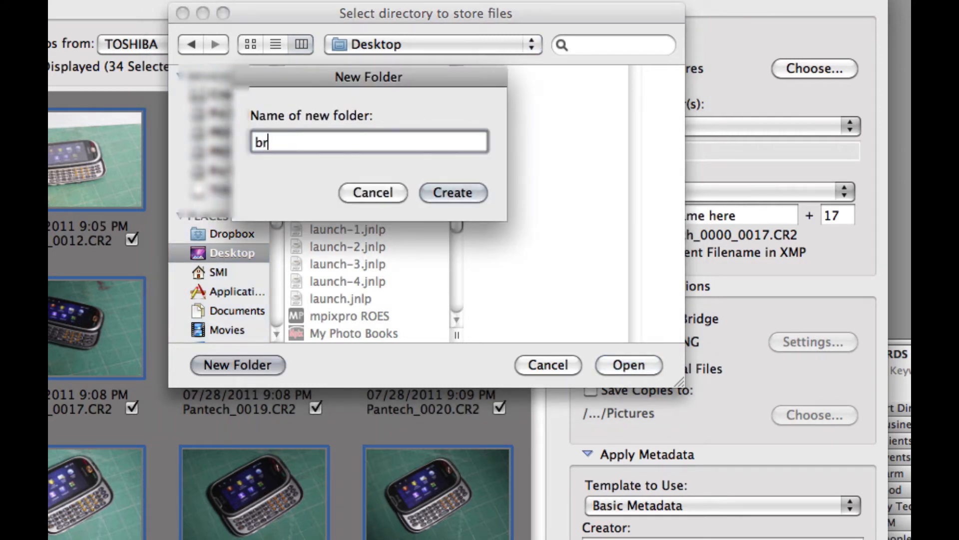
{"action": "type", "text": "idge 1"}
{"action": "key", "text": "Return"}
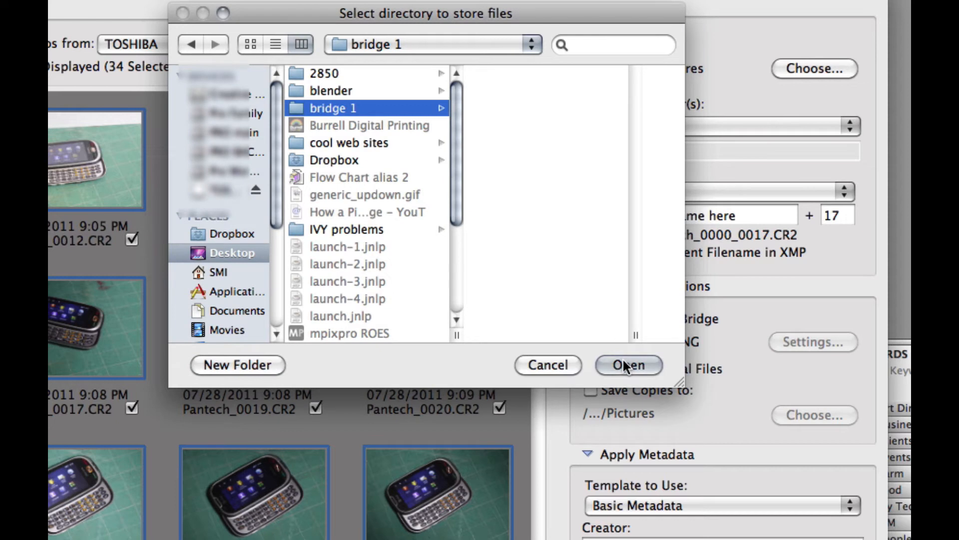
{"action": "left_click", "coordinate": [626, 365]}
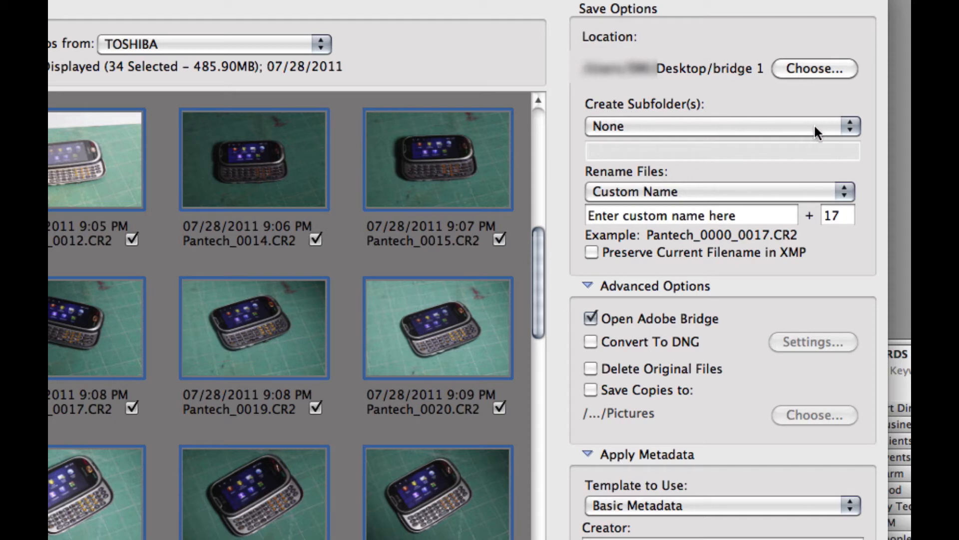
Have the import create a subfolder with the custom name "pantech shoot".
{"action": "left_click", "coordinate": [852, 125]}
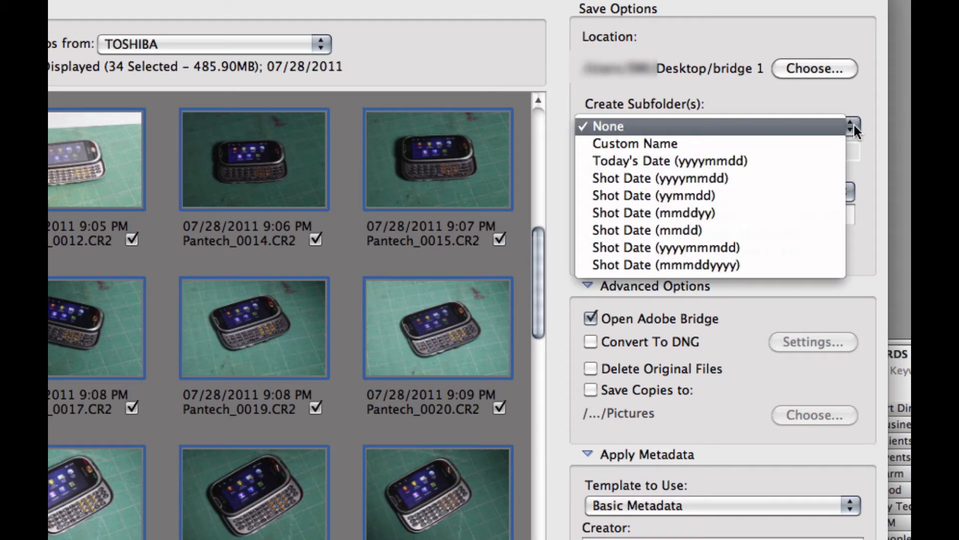
{"action": "left_click", "coordinate": [649, 144]}
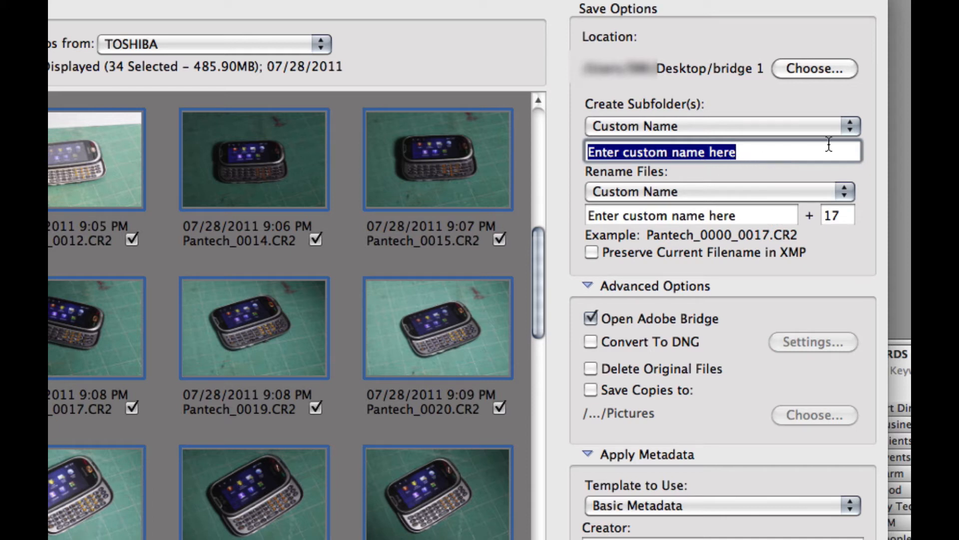
{"action": "left_click", "coordinate": [850, 125]}
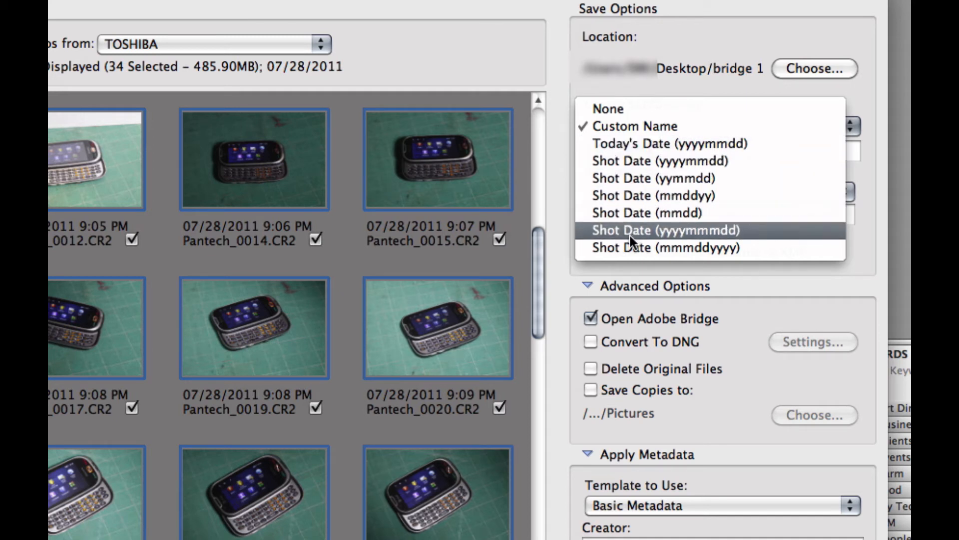
{"action": "left_click", "coordinate": [625, 127]}
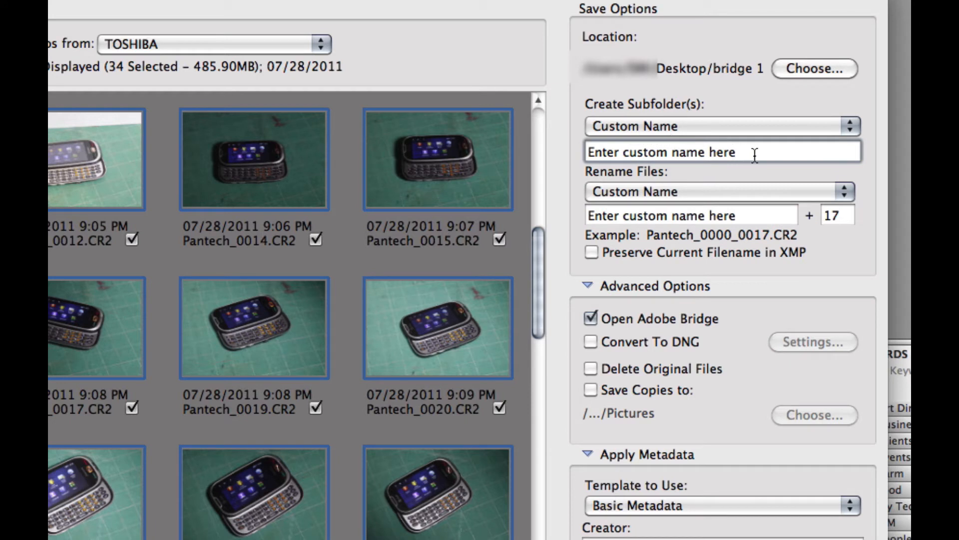
{"action": "left_click_drag", "start_coordinate": [754, 154], "coordinate": [556, 146]}
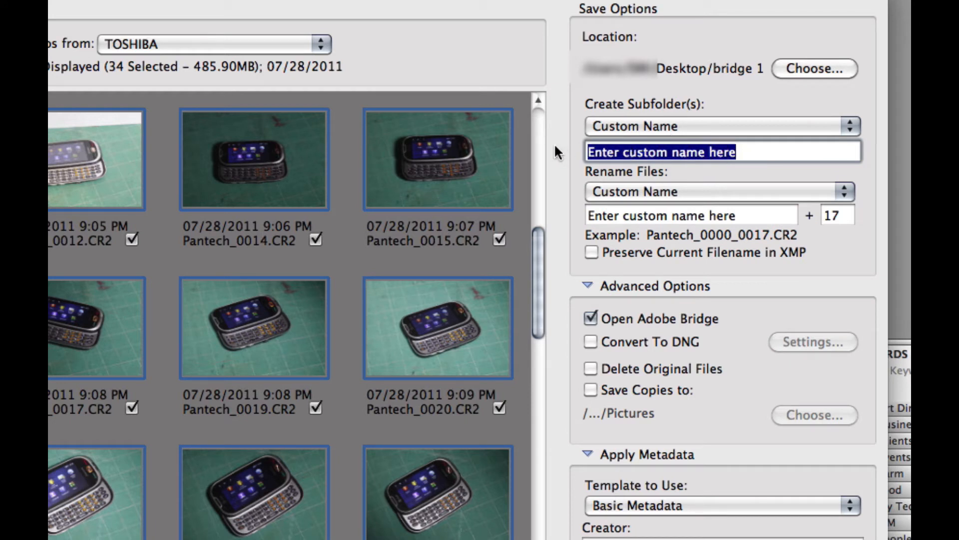
{"action": "type", "text": "pantec"}
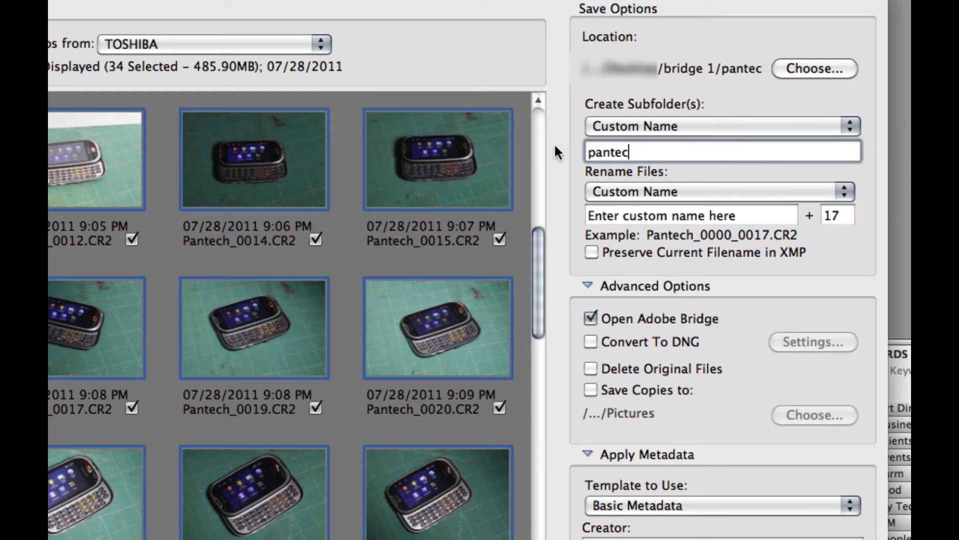
{"action": "type", "text": "h shoot"}
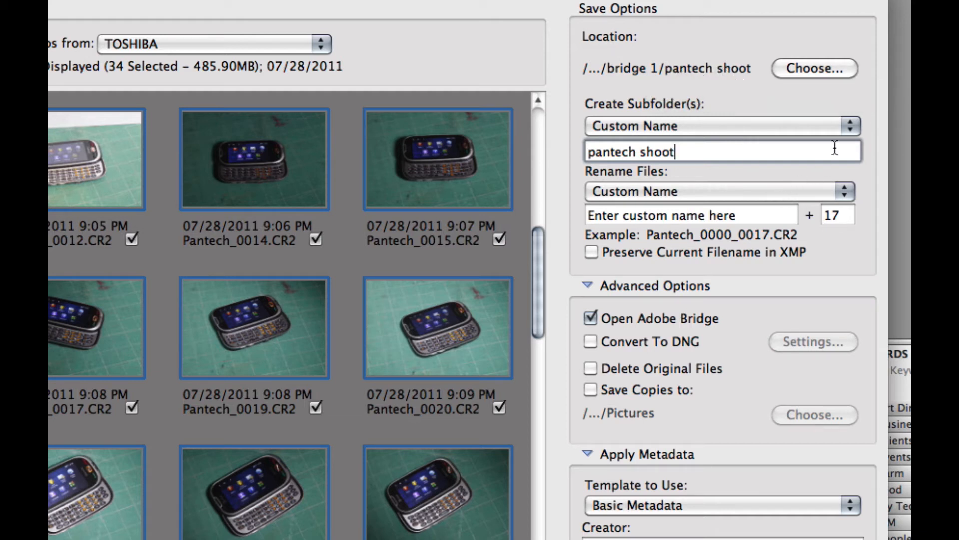
{"action": "left_click", "coordinate": [850, 125]}
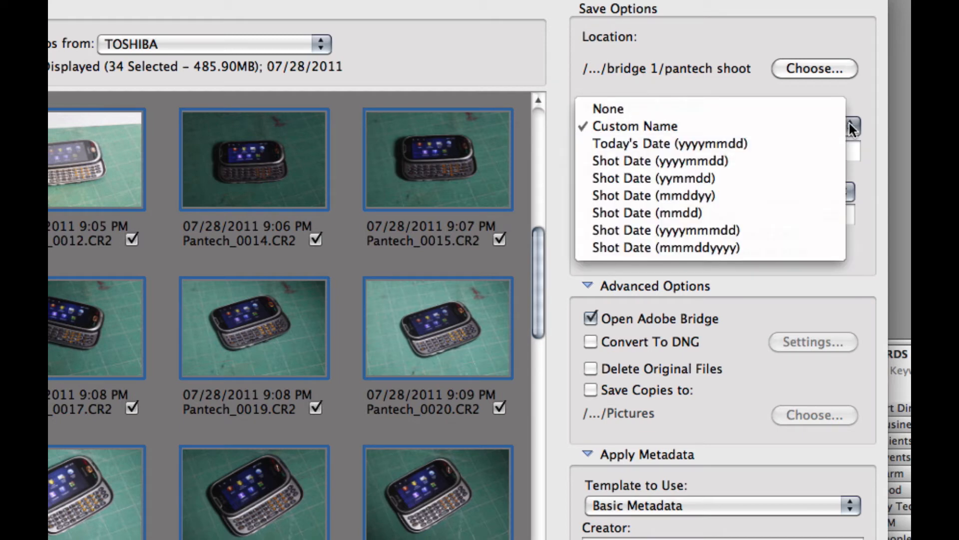
{"action": "left_click", "coordinate": [861, 98]}
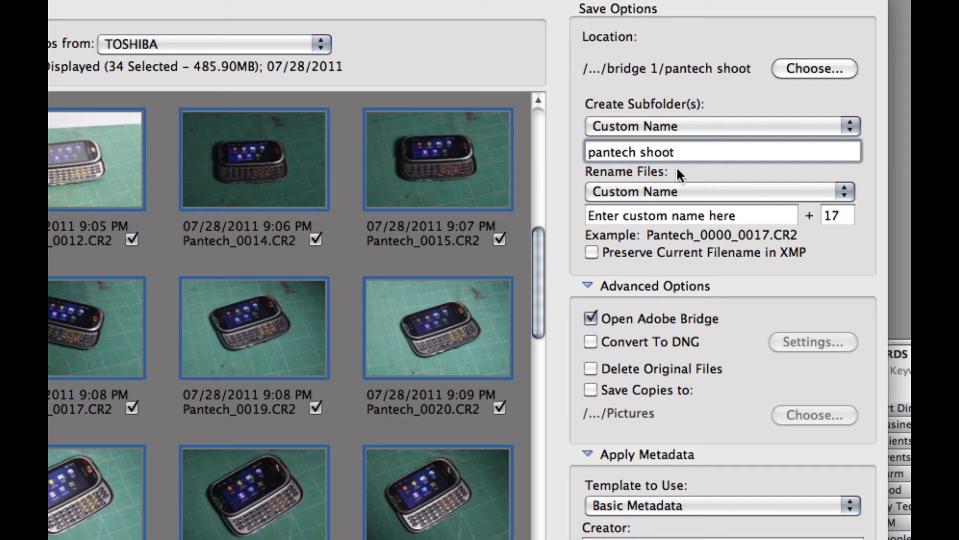
Choose Advanced Rename for the imported files and set the first text part of the filenames to "pantech_".
{"action": "left_click", "coordinate": [847, 190]}
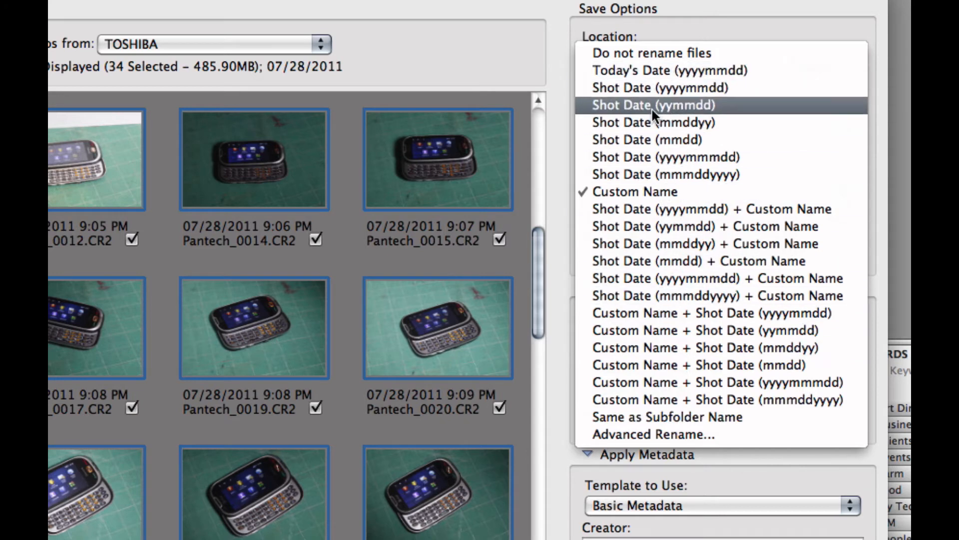
{"action": "left_click", "coordinate": [639, 433]}
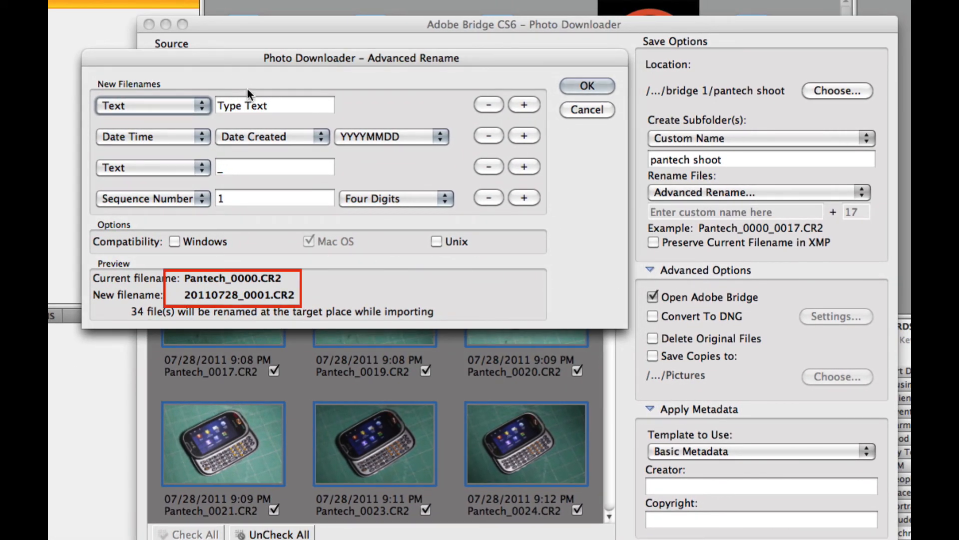
{"action": "left_click", "coordinate": [283, 111]}
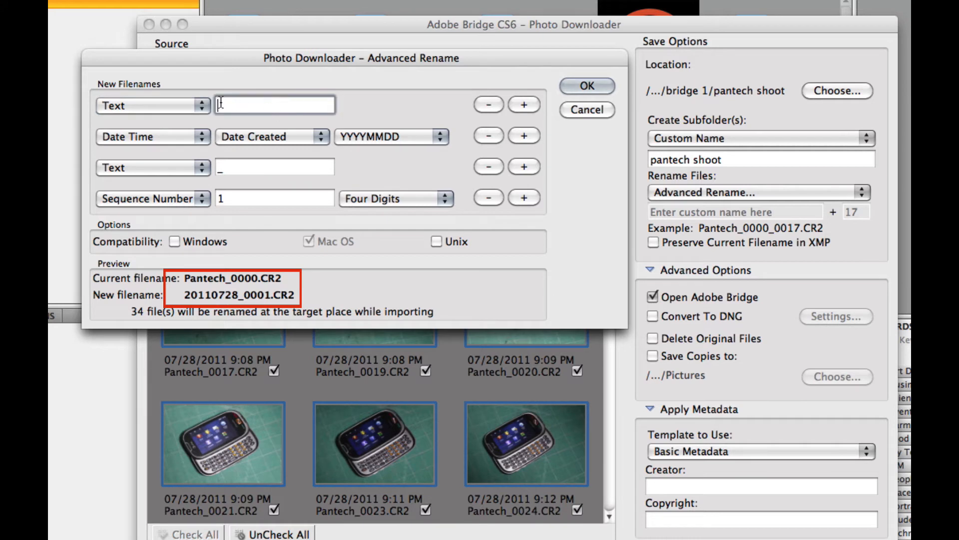
{"action": "type", "text": "p"}
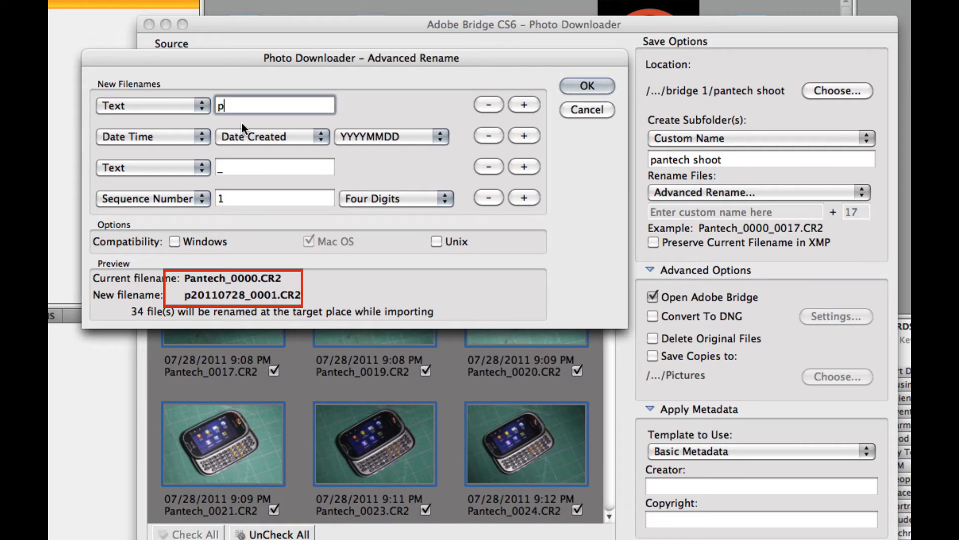
{"action": "type", "text": "antec"}
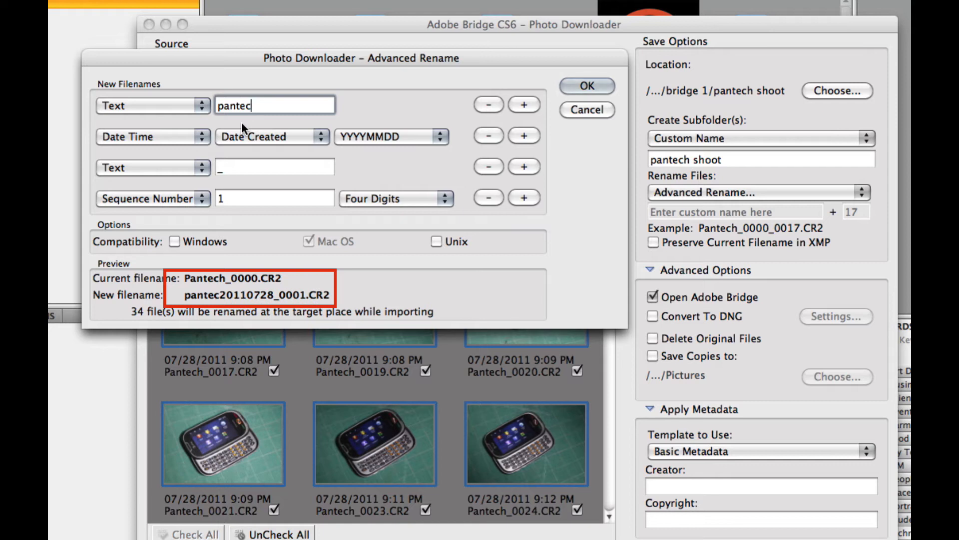
{"action": "type", "text": "h_"}
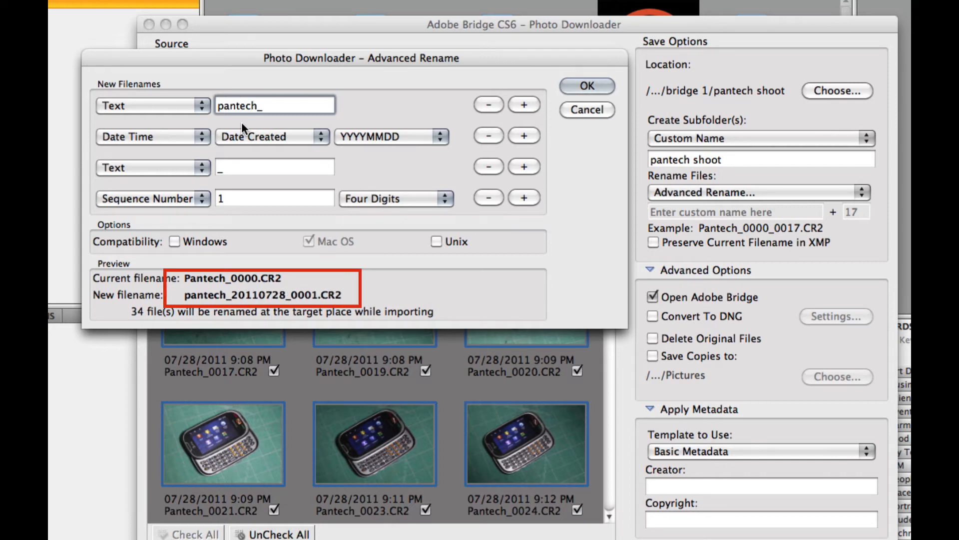
Keep Date Created as the date part of the new filenames and set its format to YYYY.
{"action": "left_click", "coordinate": [321, 136]}
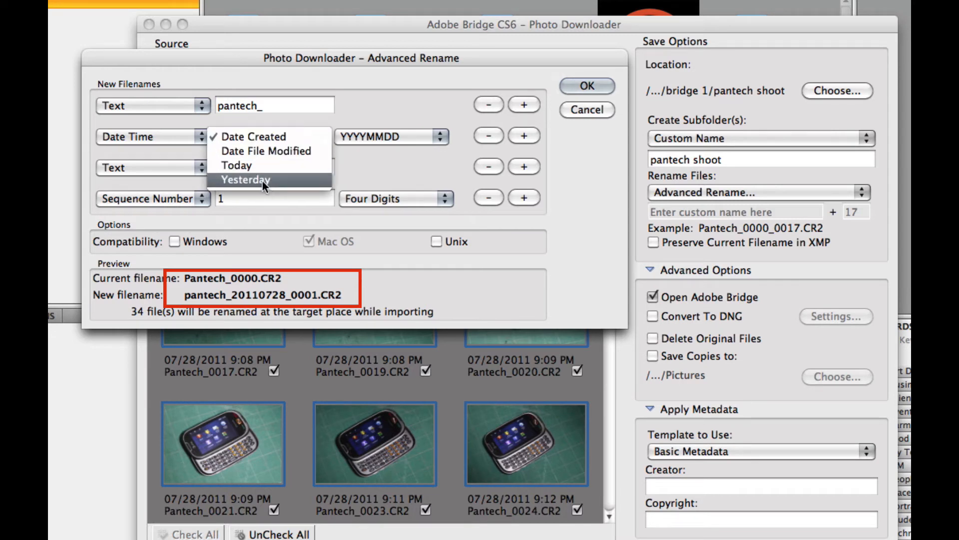
{"action": "left_click", "coordinate": [258, 134]}
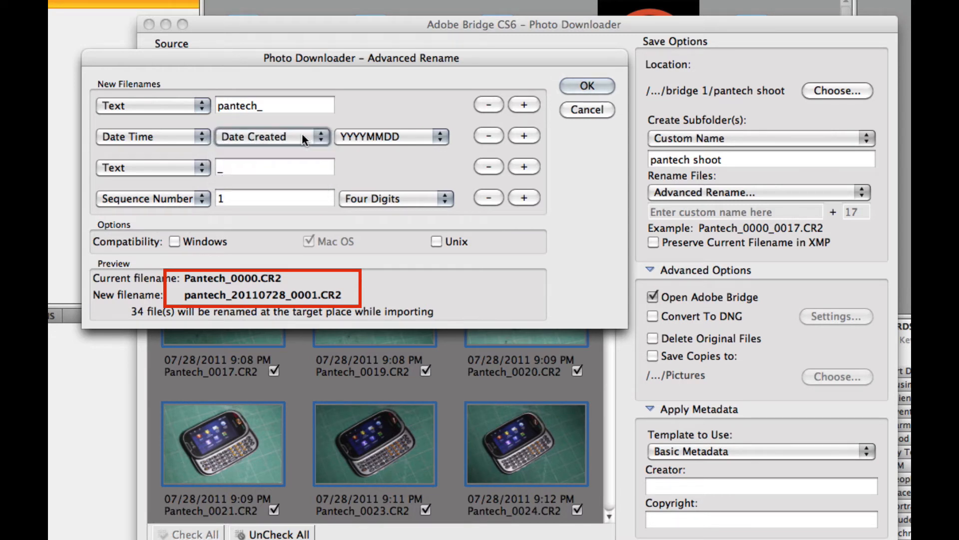
{"action": "left_click", "coordinate": [426, 134]}
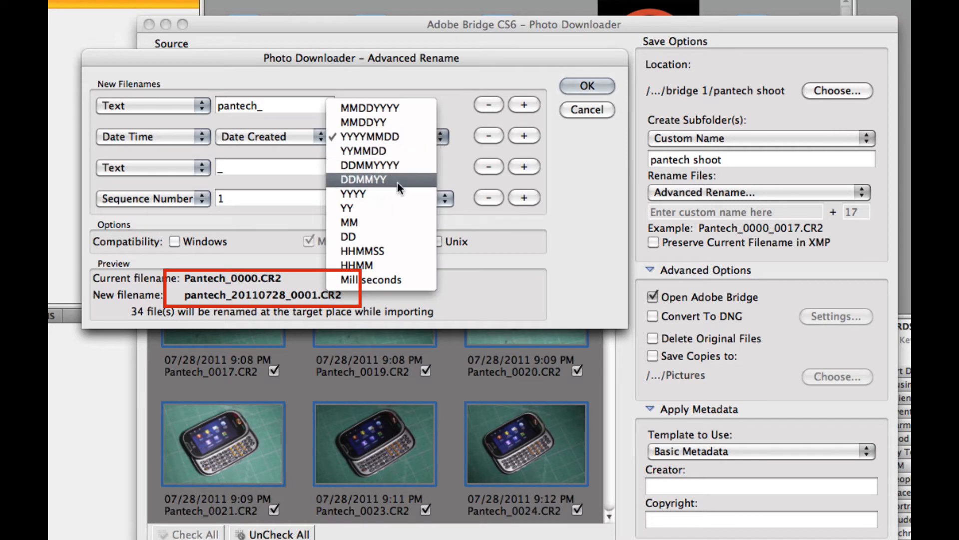
{"action": "left_click", "coordinate": [354, 209]}
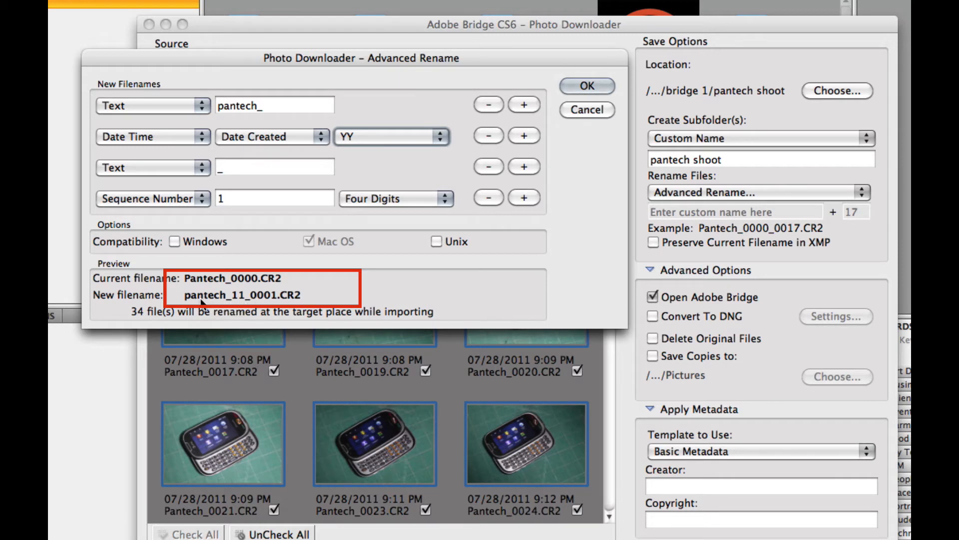
{"action": "left_click", "coordinate": [439, 138]}
{"action": "left_click", "coordinate": [370, 121]}
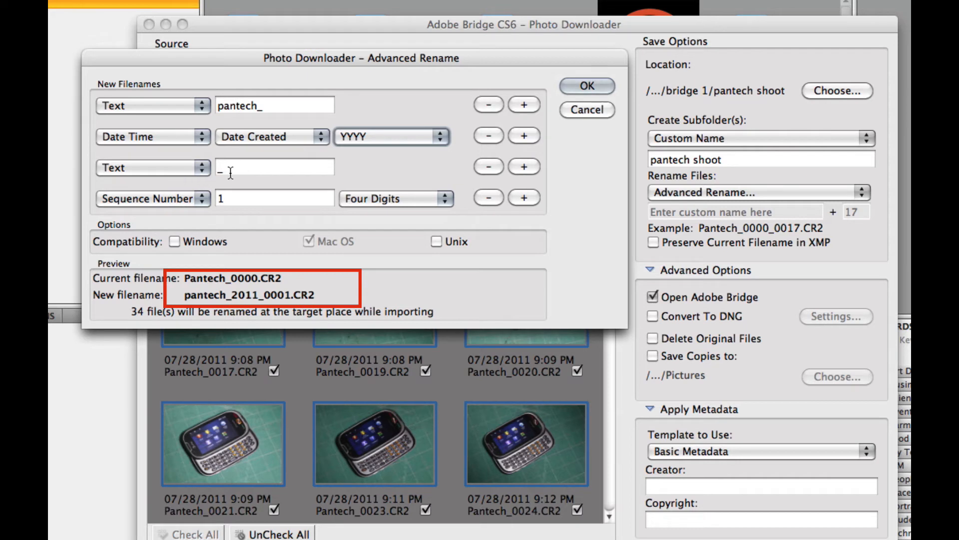
Start the filename sequence number at 0 with three digits and accept the advanced rename settings.
{"action": "double_click", "coordinate": [222, 198]}
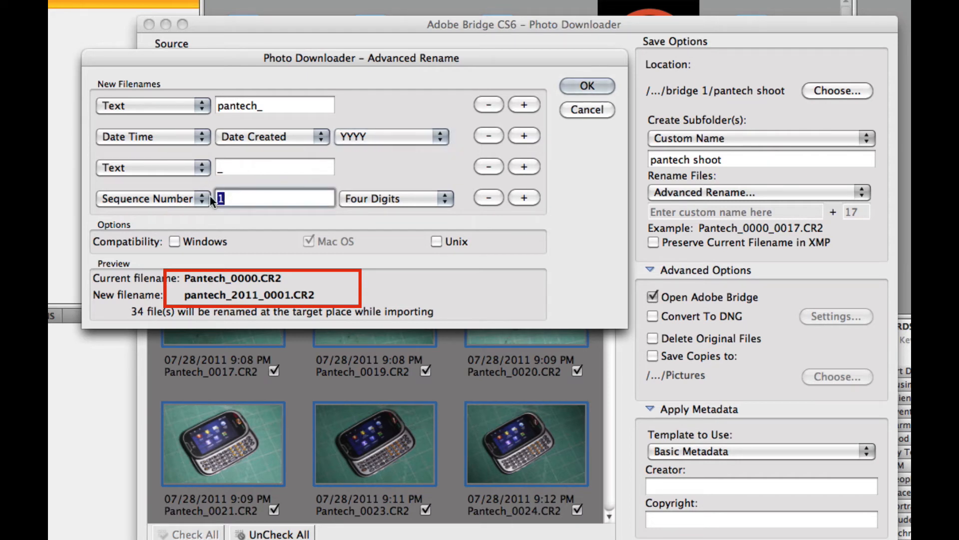
{"action": "type", "text": "0"}
{"action": "left_click", "coordinate": [431, 199]}
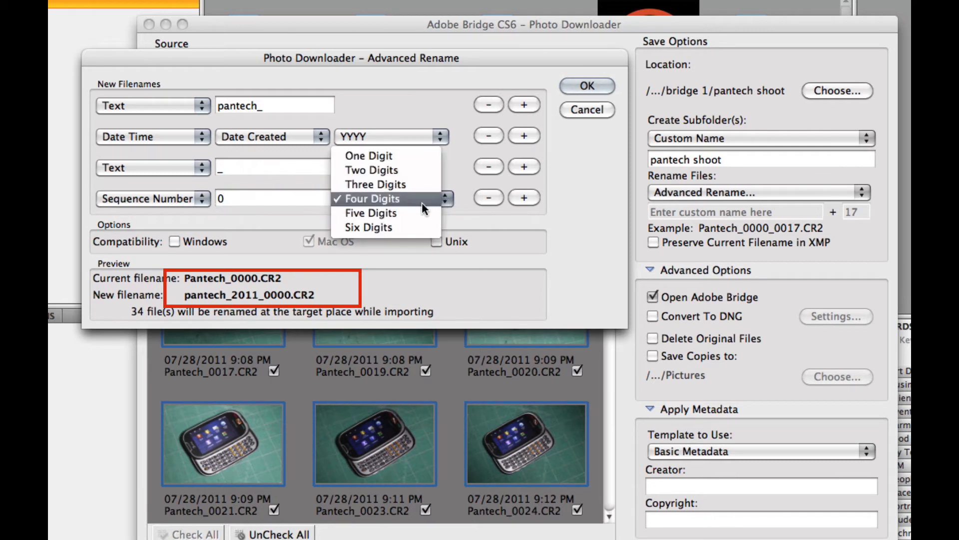
{"action": "left_click", "coordinate": [368, 184]}
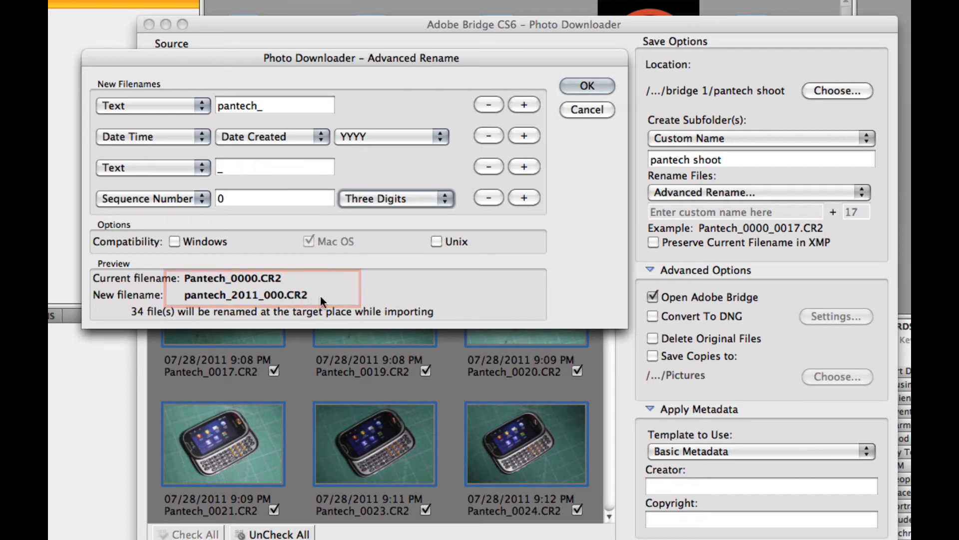
{"action": "left_click", "coordinate": [587, 86]}
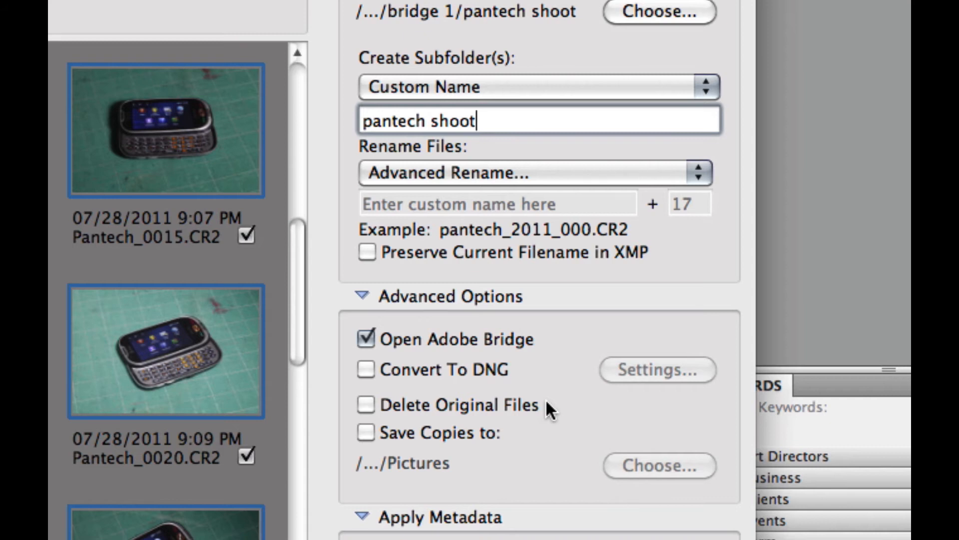
Enable saving backup copies of the imported photos and browse to the Pro Working drive for their location.
{"action": "left_click", "coordinate": [365, 432]}
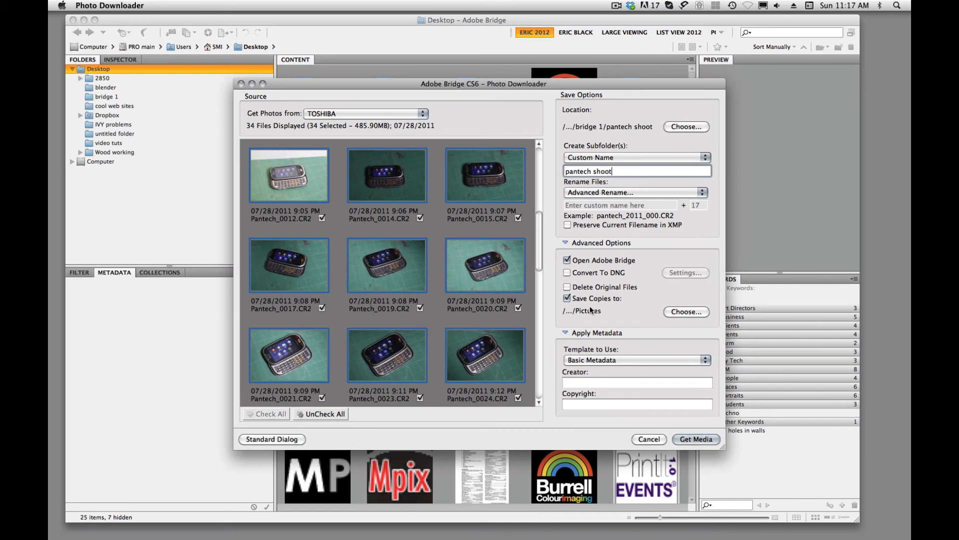
{"action": "left_click", "coordinate": [681, 313]}
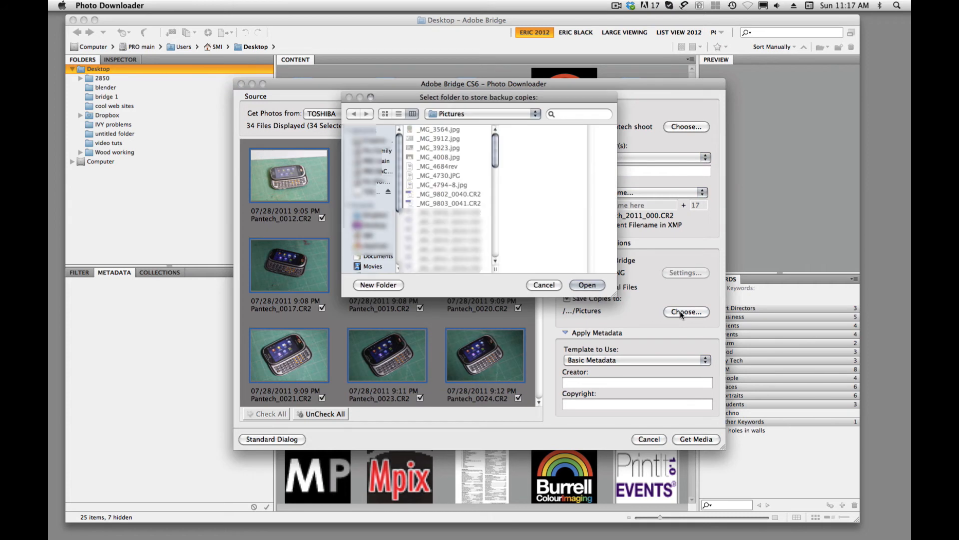
{"action": "left_click", "coordinate": [373, 182]}
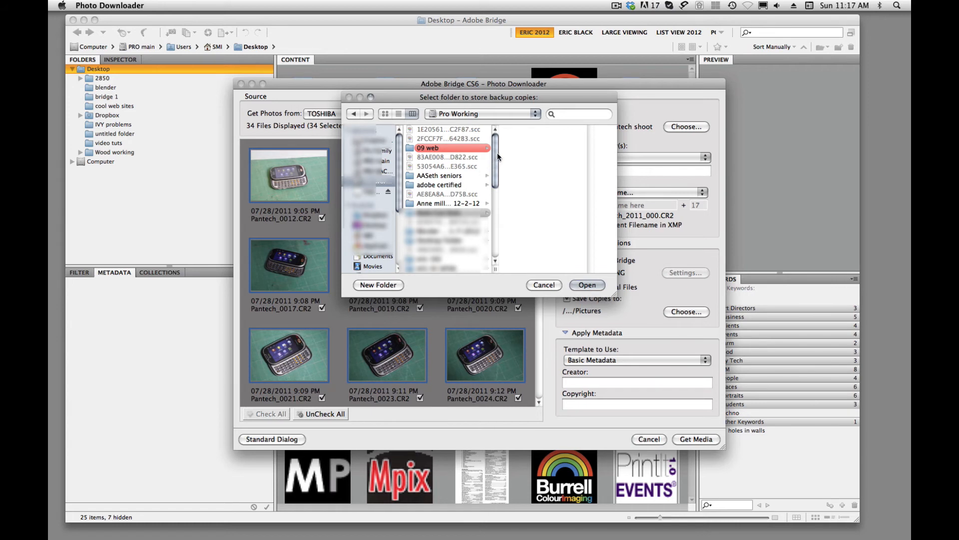
{"action": "left_click_drag", "start_coordinate": [499, 159], "coordinate": [499, 233]}
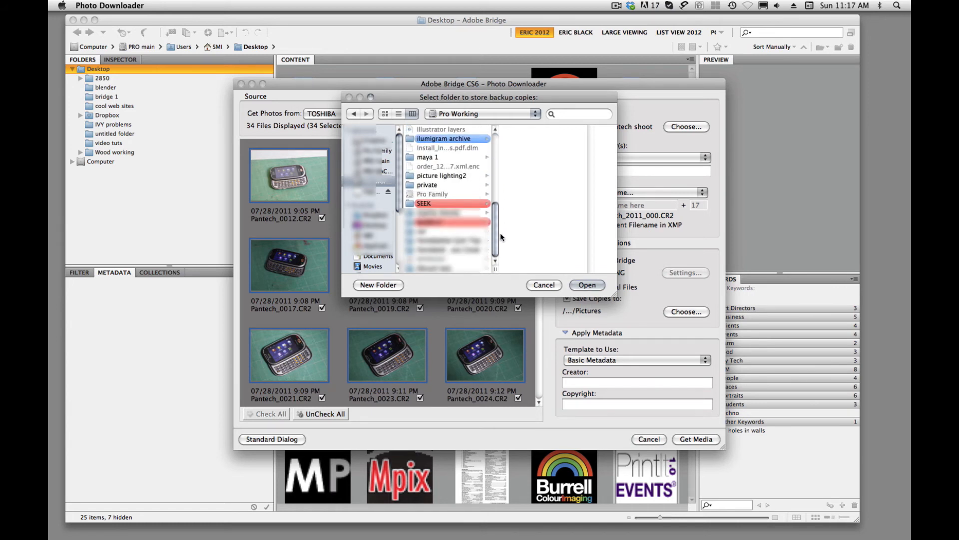
Create a new folder named "archive Pantech_2011" on the Pro Working drive and choose it for the backup copies.
{"action": "left_click", "coordinate": [378, 284]}
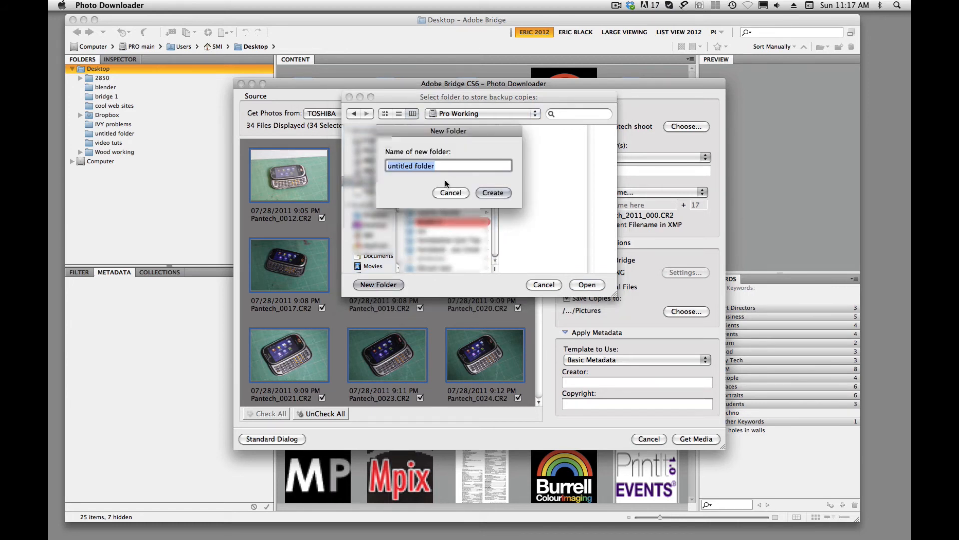
{"action": "type", "text": "archive Paantec"}
{"action": "left_click", "coordinate": [425, 167]}
{"action": "key", "text": "BackSpace"}
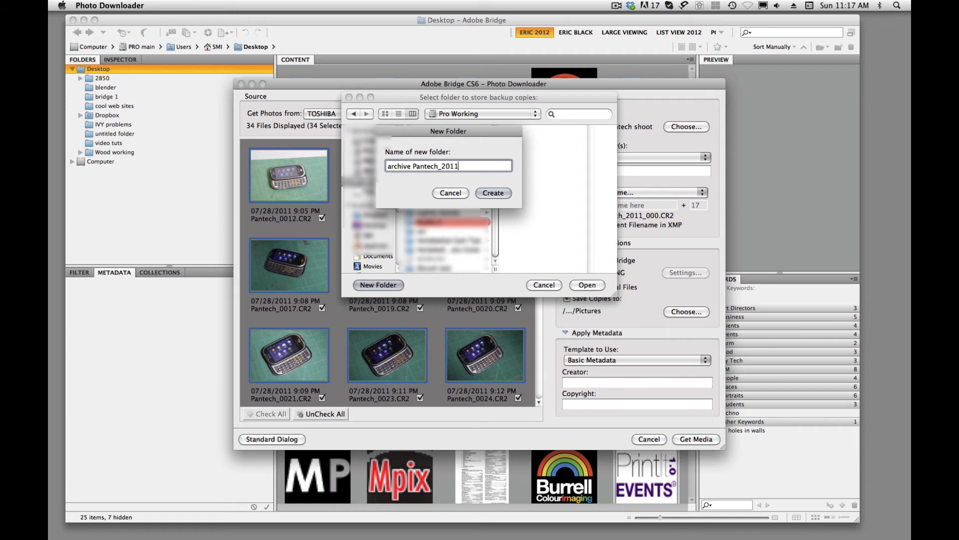
{"action": "left_click", "coordinate": [494, 193]}
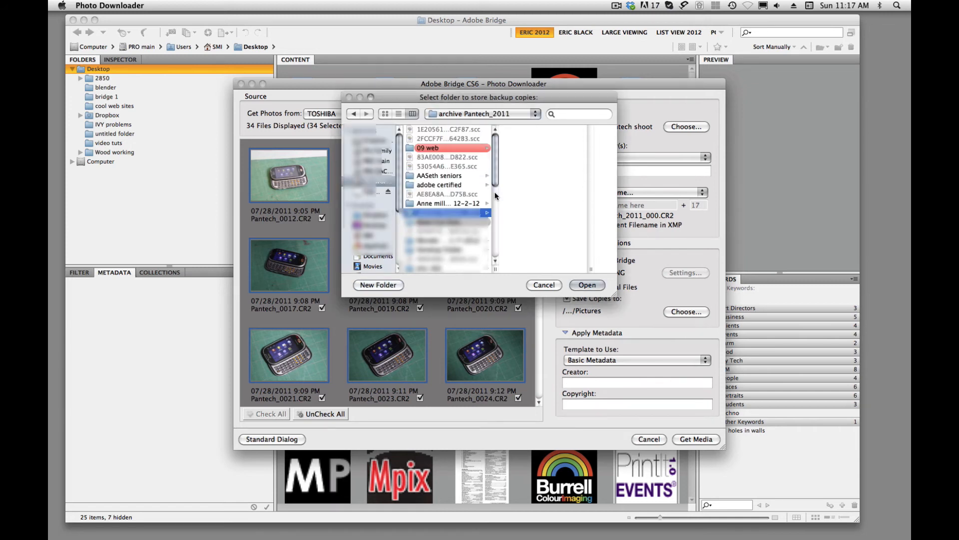
{"action": "left_click", "coordinate": [589, 286]}
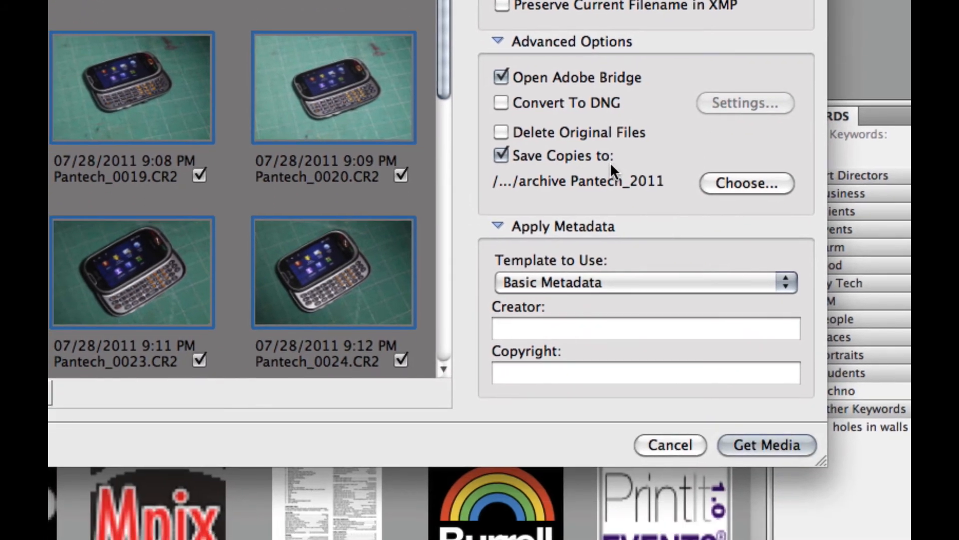
Fill in the basic metadata with the creator's full name and a copyright notice made of the creator's name and ©2012.
{"action": "left_click", "coordinate": [514, 327]}
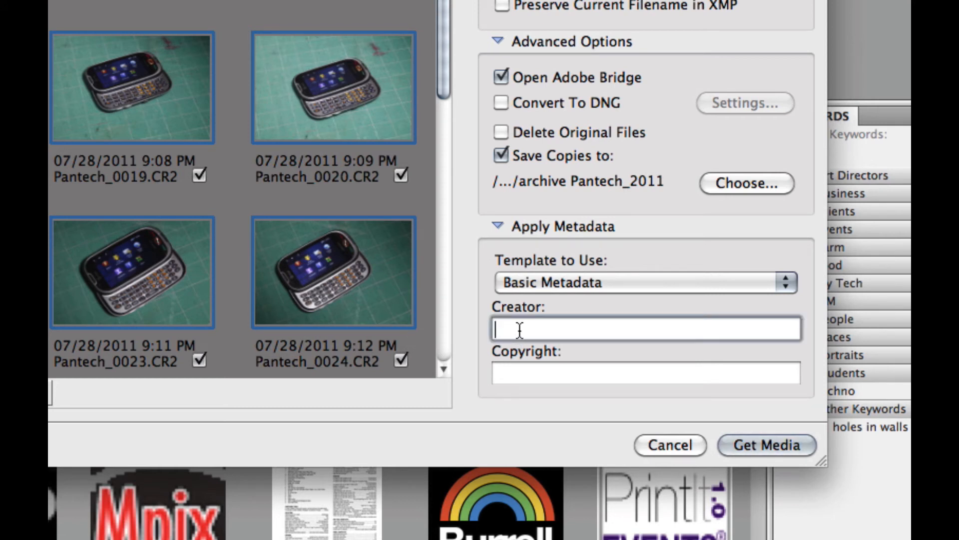
{"action": "type", "text": "Eric Lindley"}
{"action": "key", "text": "Tab"}
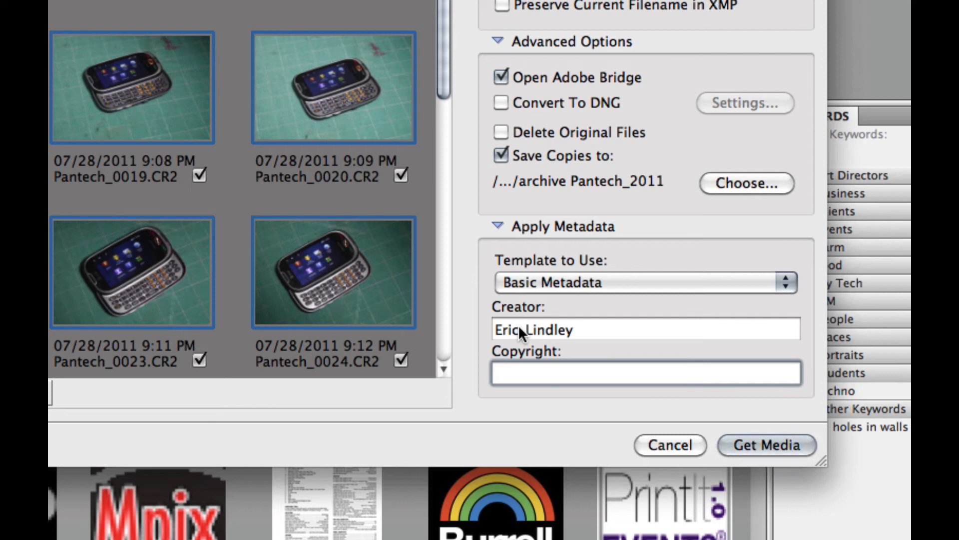
{"action": "type", "text": "ericlindley"}
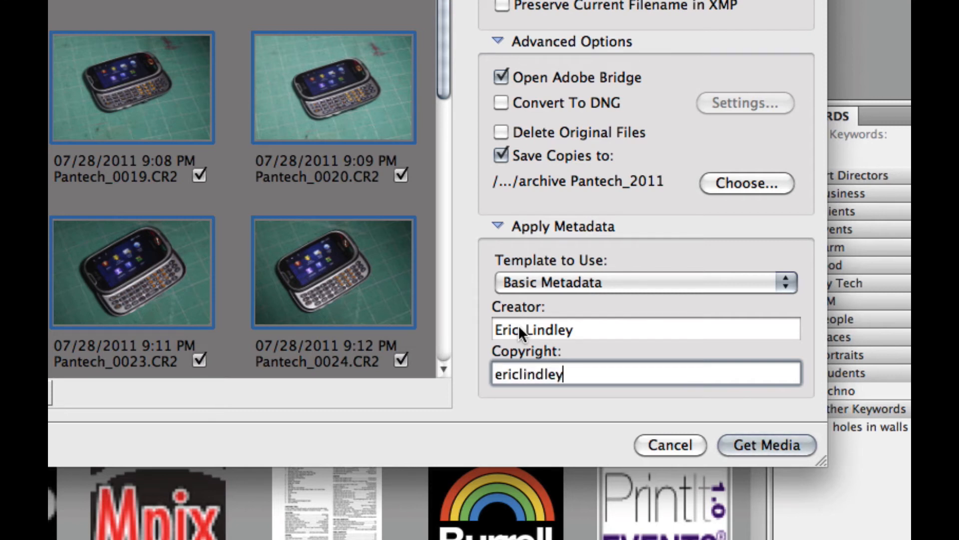
{"action": "type", "text": "©2012"}
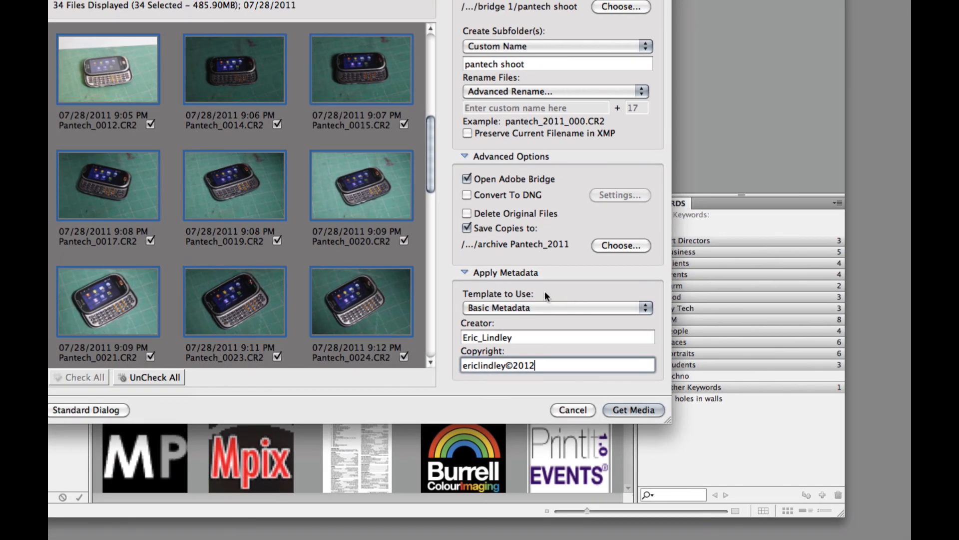
Choose the Ivy tech metadata template for the photos and start the import.
{"action": "left_click", "coordinate": [646, 307]}
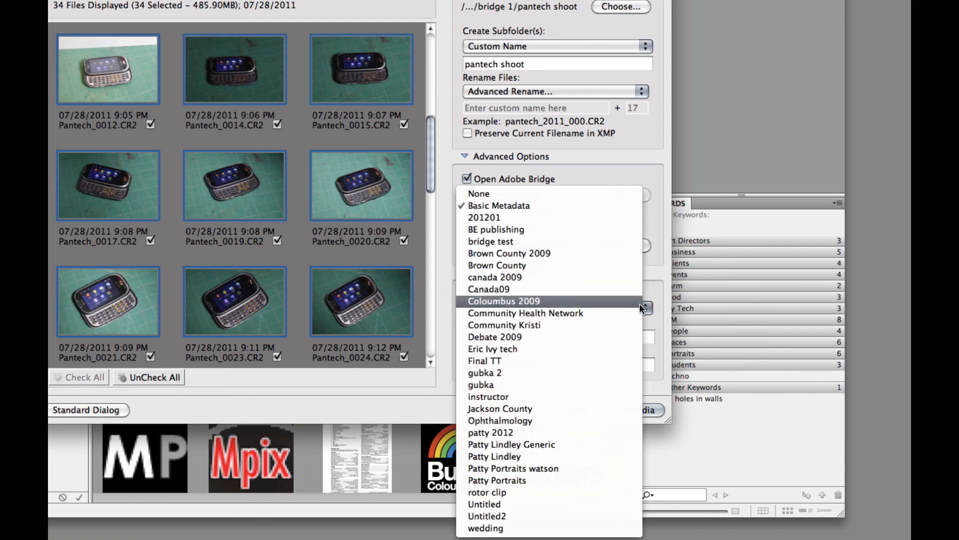
{"action": "left_click", "coordinate": [495, 349]}
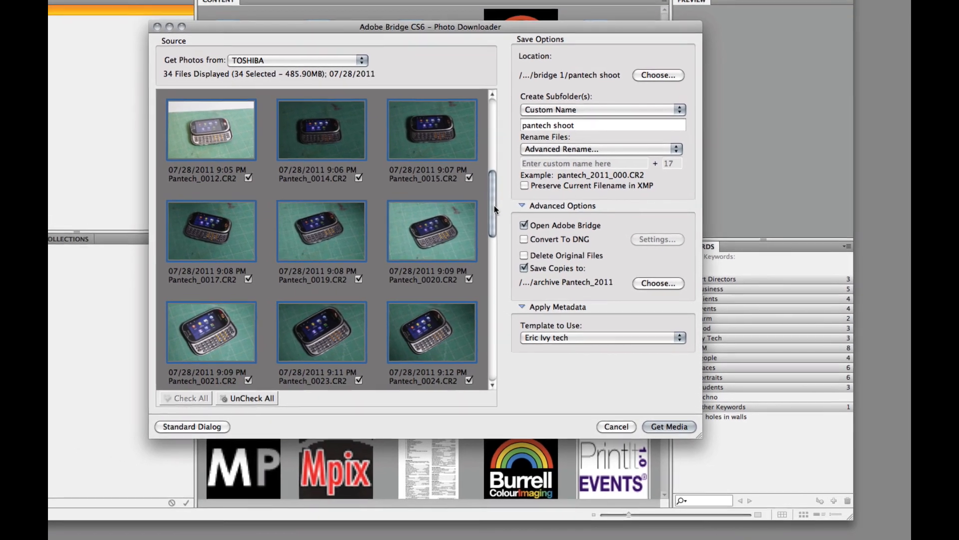
{"action": "left_click_drag", "start_coordinate": [487, 224], "coordinate": [560, 392]}
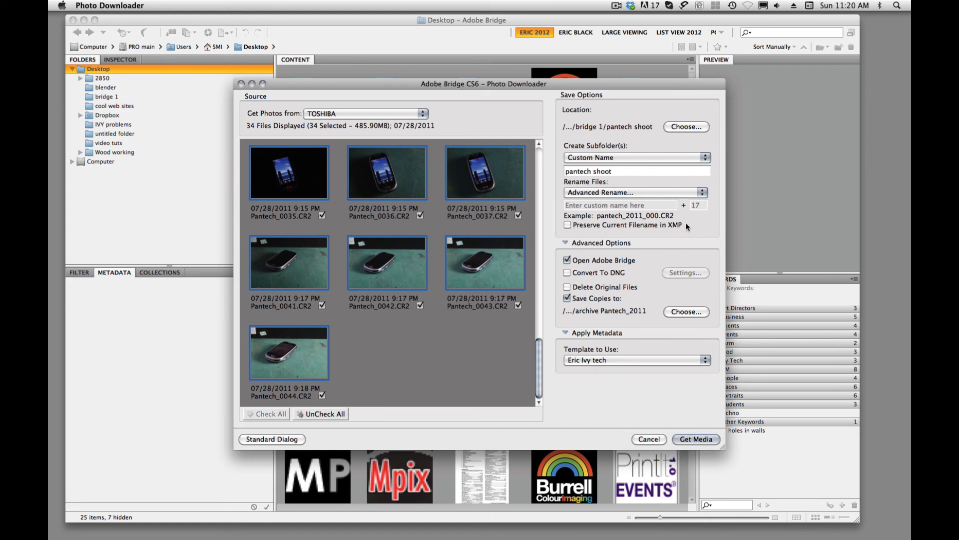
{"action": "left_click", "coordinate": [703, 441]}
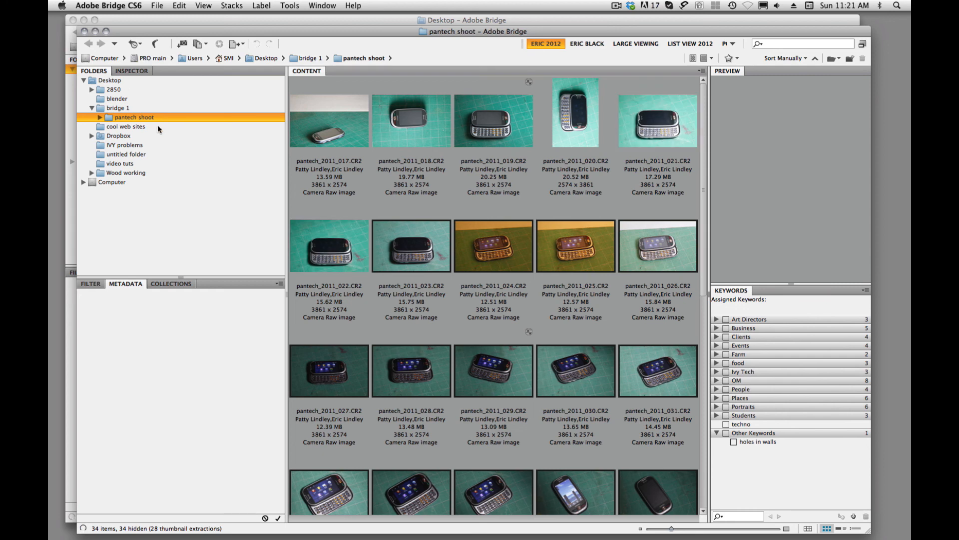
Open the archive Pantech_2011 folder on the Pro Working drive to check the backup copies.
{"action": "left_click", "coordinate": [100, 117]}
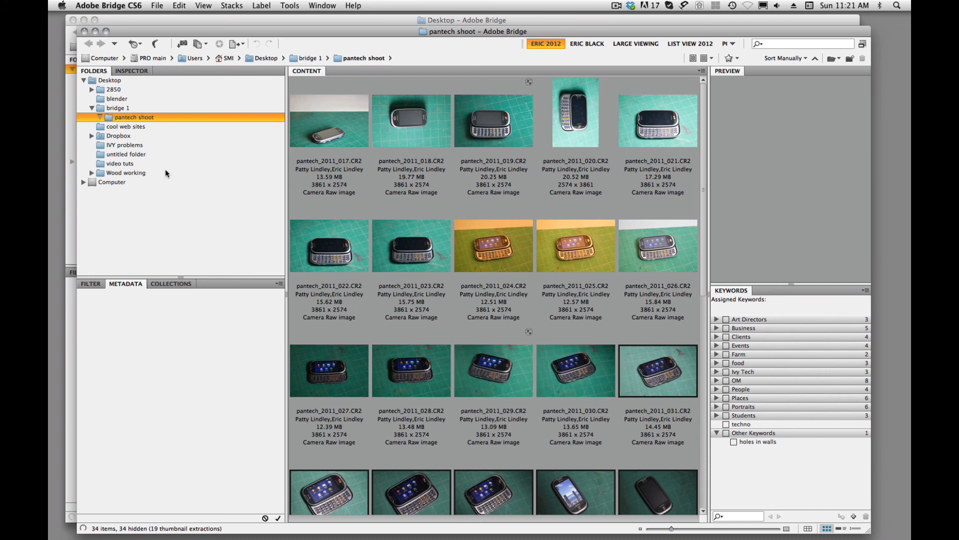
{"action": "left_click", "coordinate": [83, 182]}
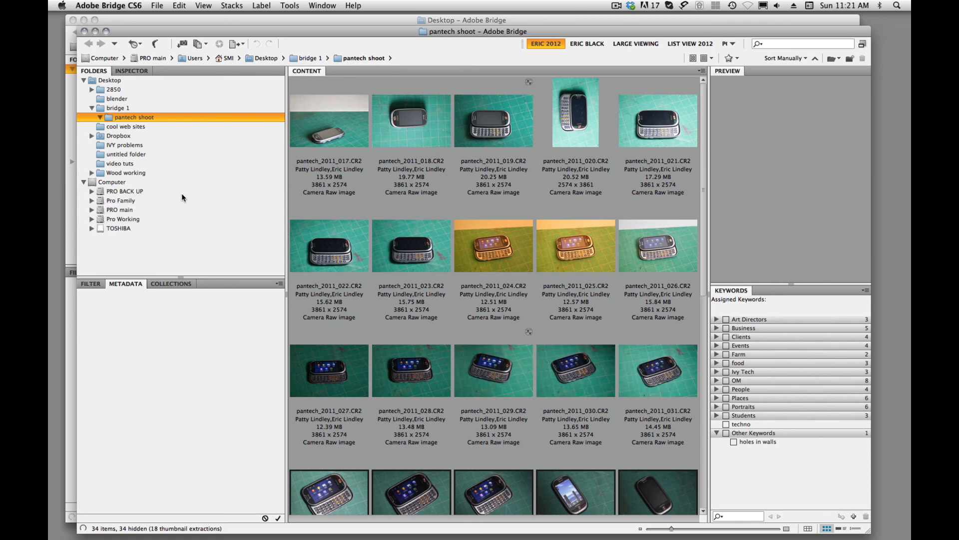
{"action": "left_click", "coordinate": [92, 219]}
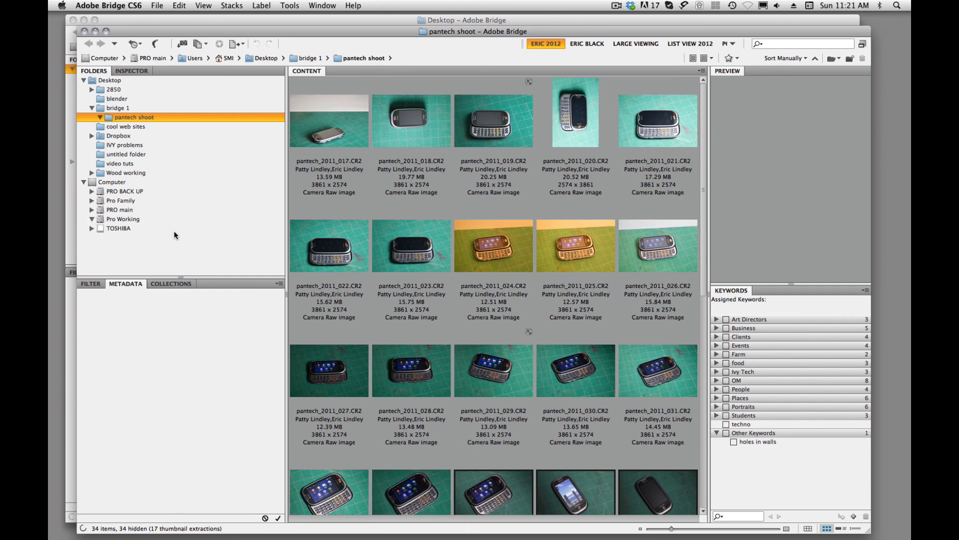
{"action": "scroll", "coordinate": [172, 233], "scroll_direction": "down", "scroll_amount": 4}
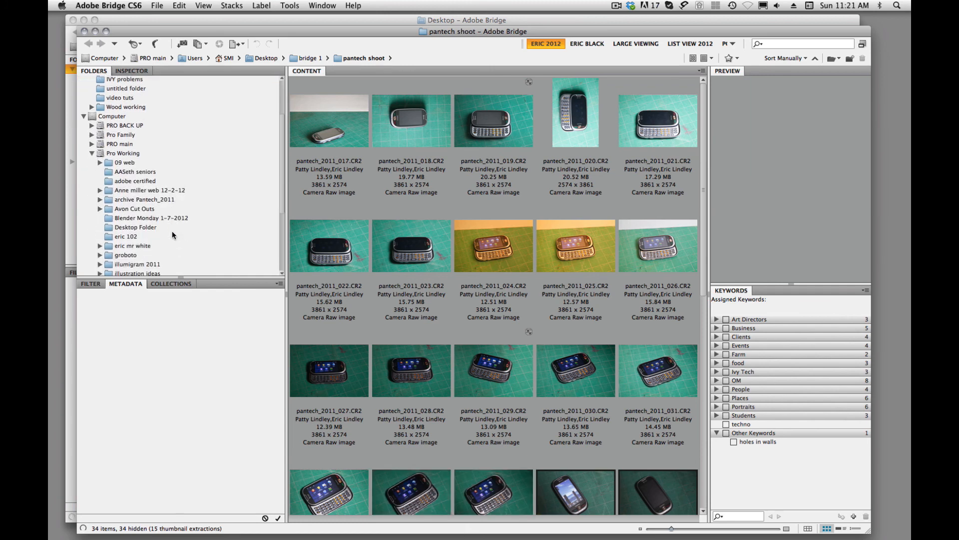
{"action": "scroll", "coordinate": [172, 231], "scroll_direction": "down", "scroll_amount": 3}
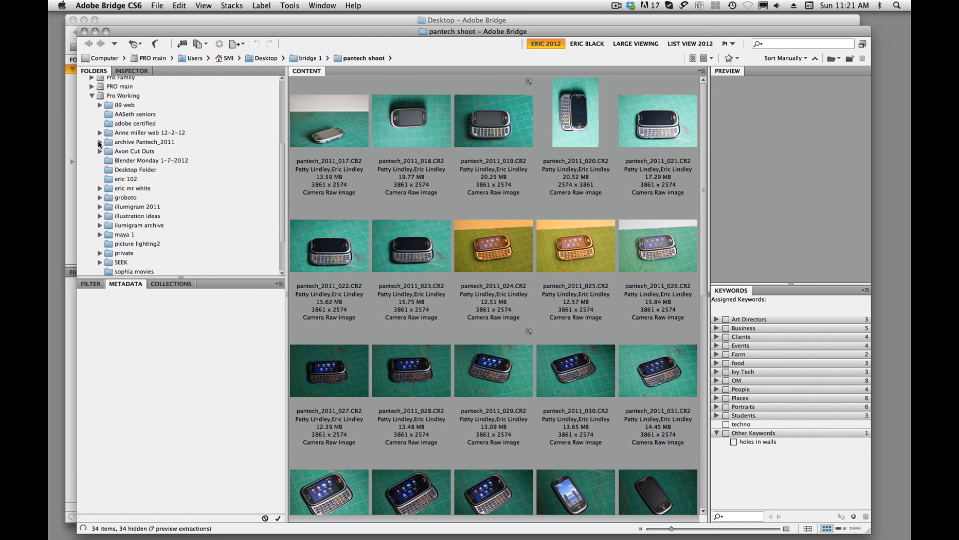
{"action": "left_click", "coordinate": [107, 144]}
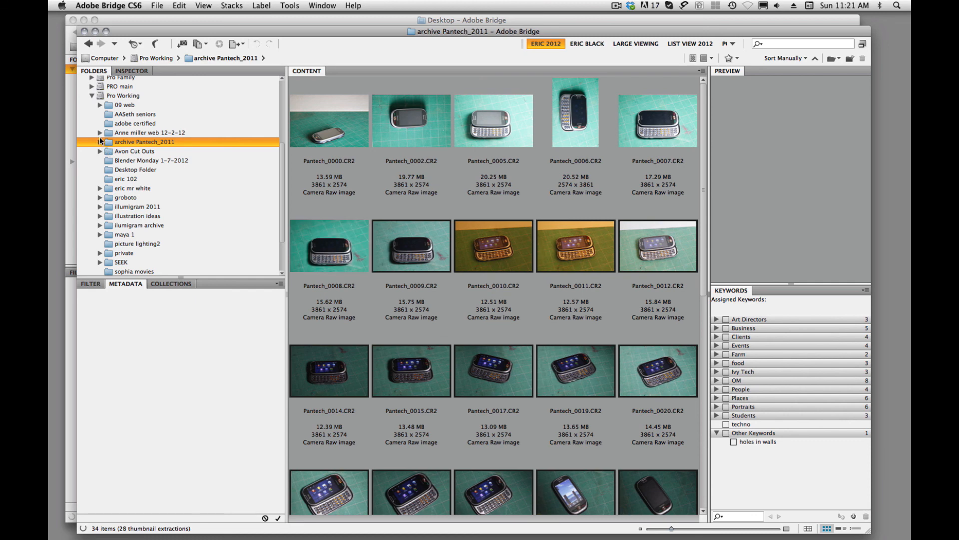
Collapse the Pro Working drive and return to the pantech shoot folder inside bridge 1 to view the renamed photos.
{"action": "left_click", "coordinate": [91, 95]}
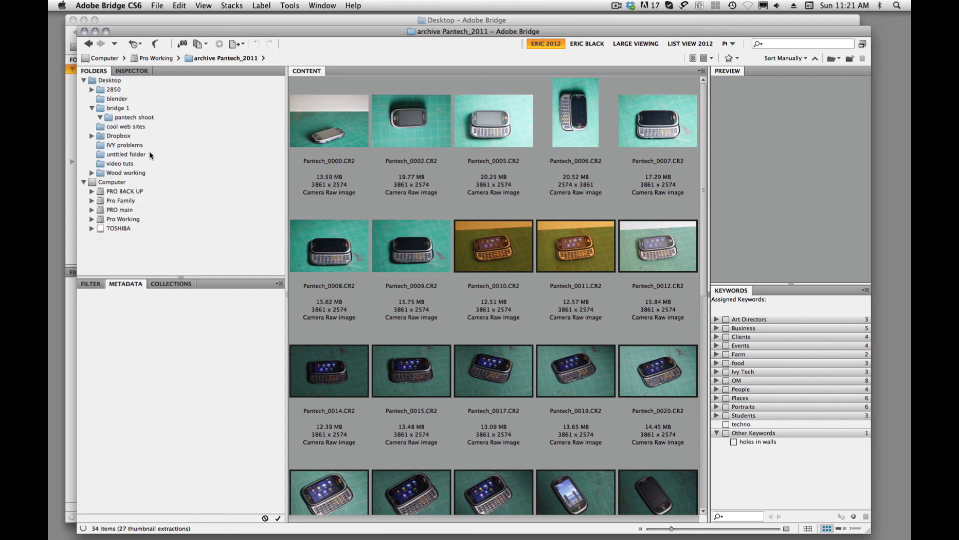
{"action": "left_click", "coordinate": [102, 109]}
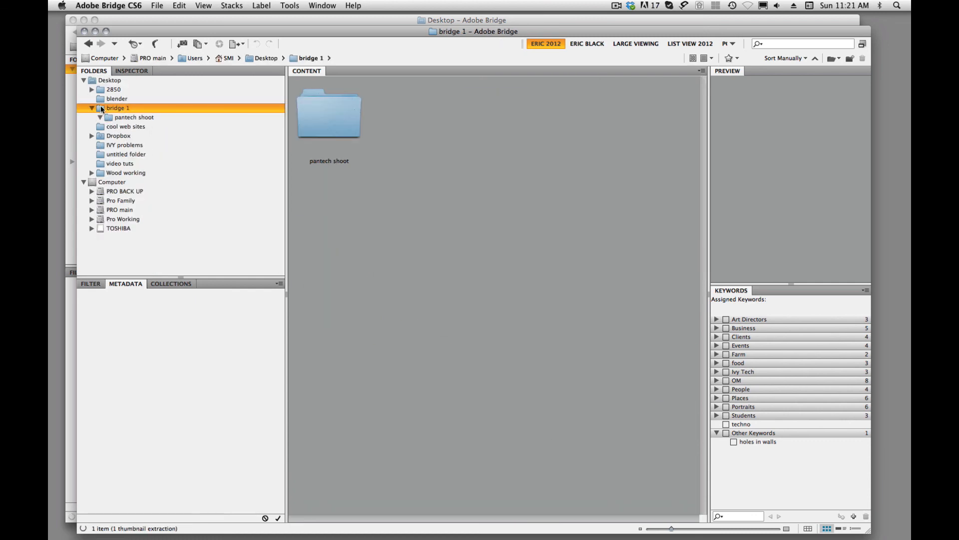
{"action": "left_click", "coordinate": [110, 118]}
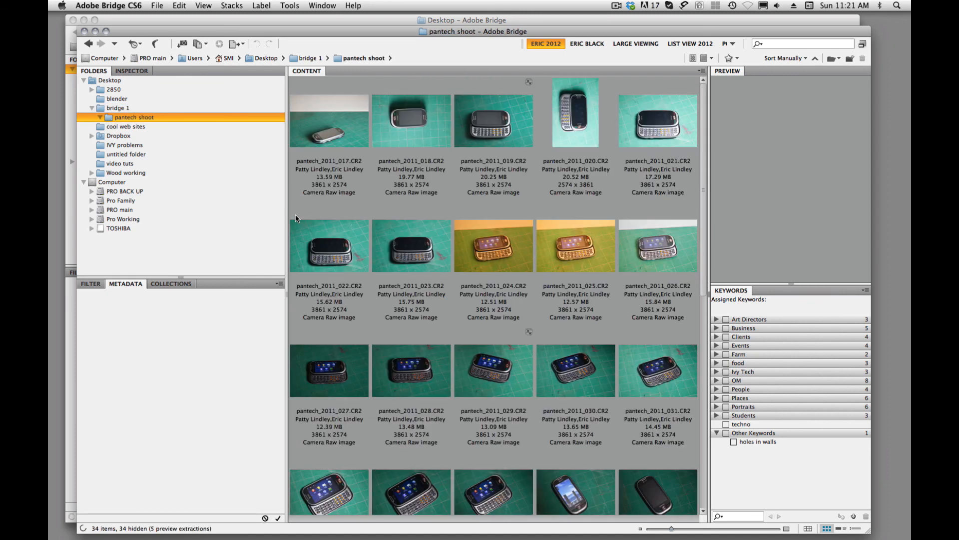